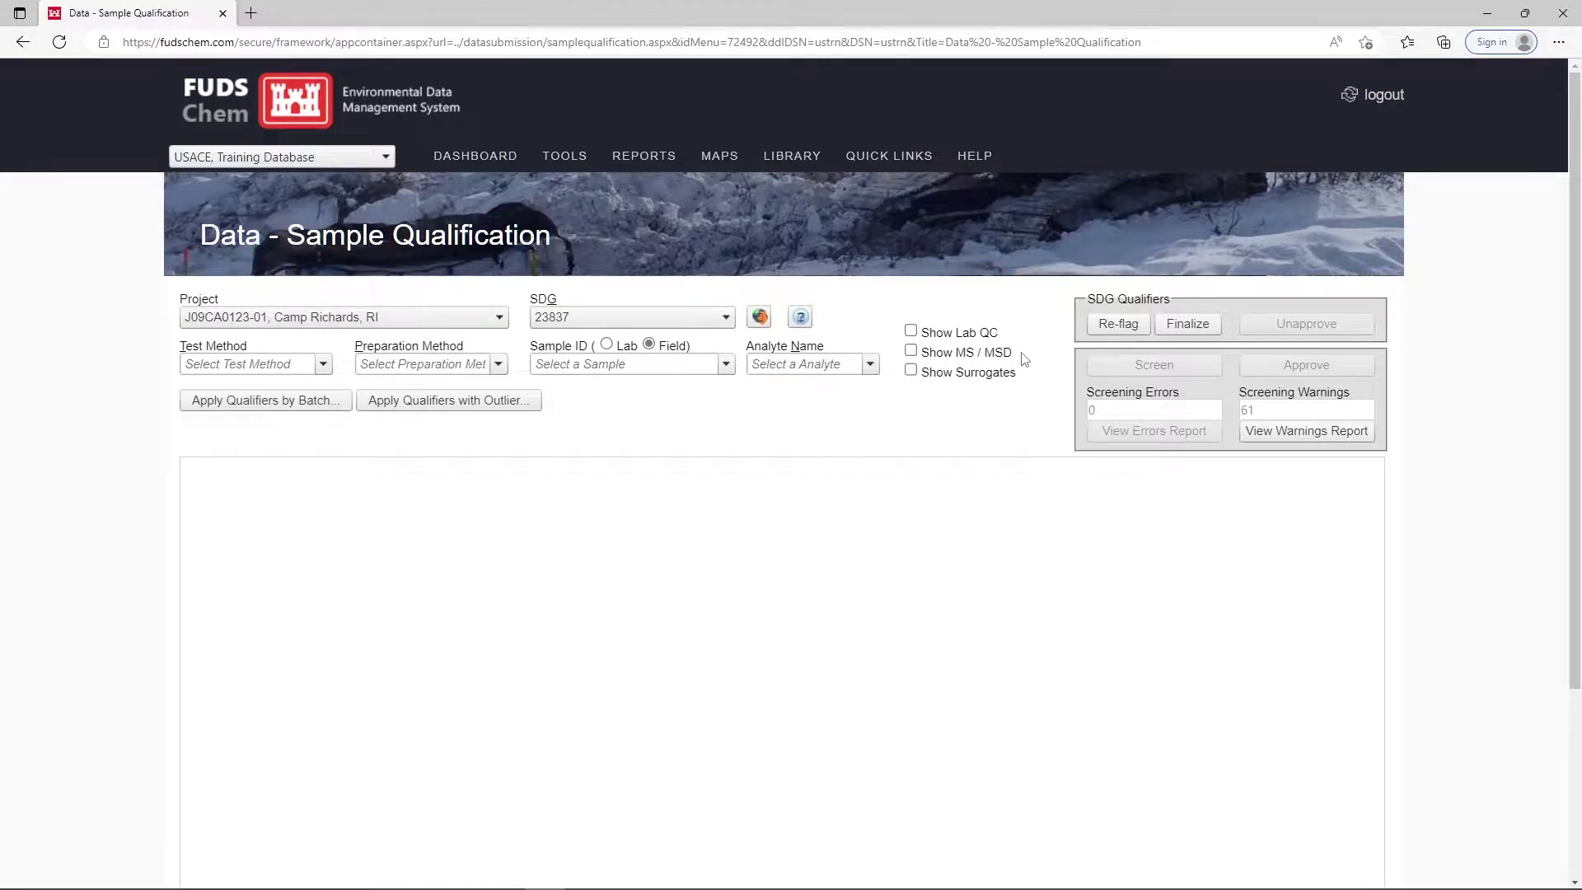
Filter the sample results to test method SW6020A and preparation method SW3050A.
{"action": "left_click", "coordinate": [322, 364]}
{"action": "left_click", "coordinate": [271, 380]}
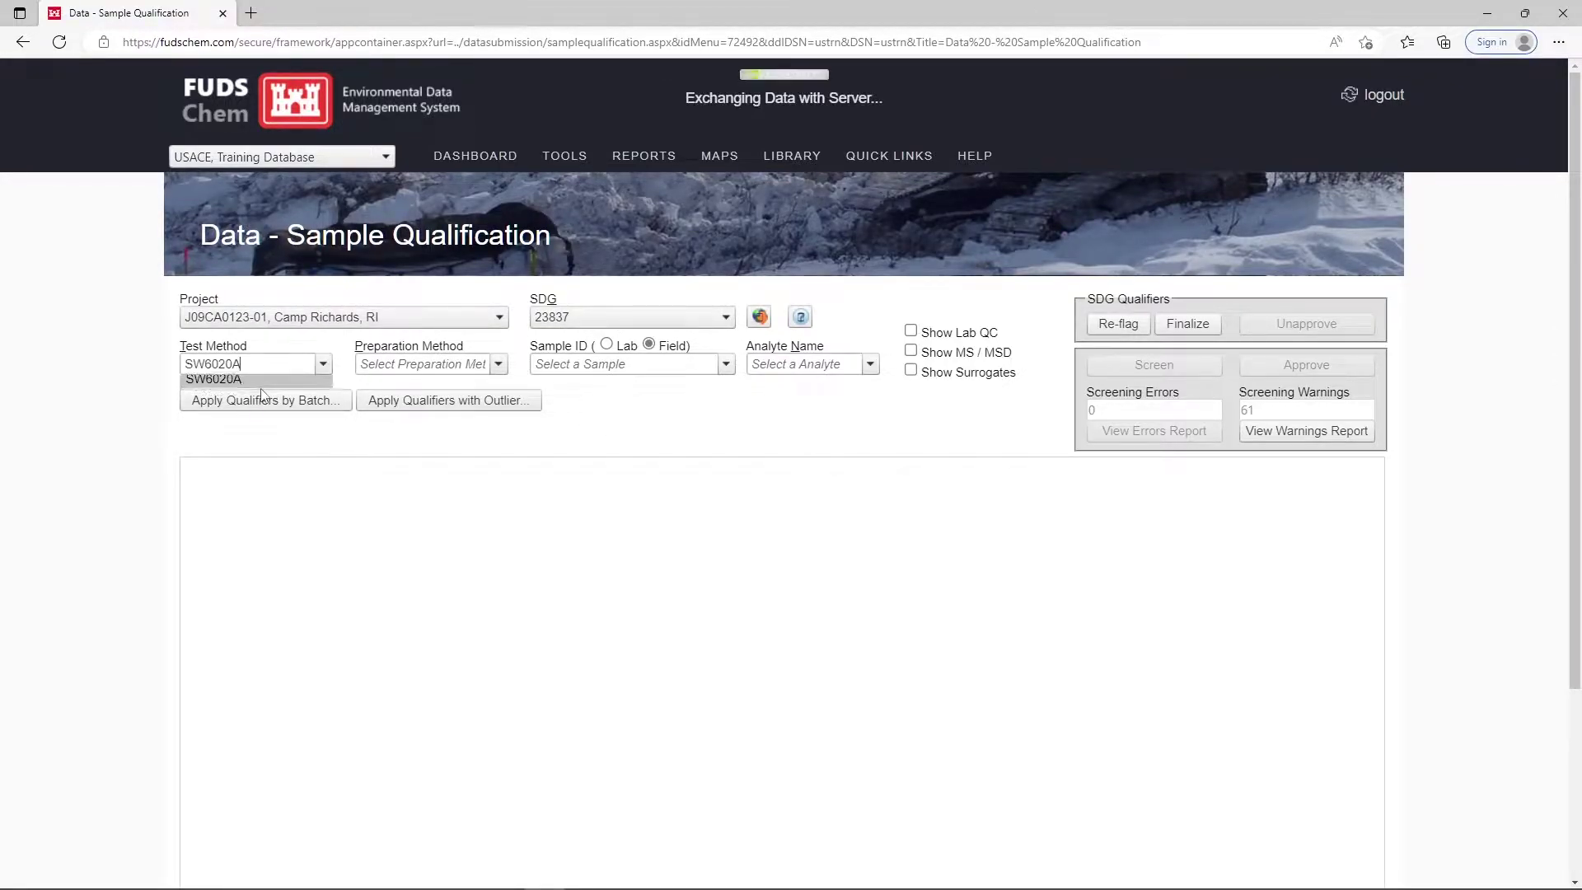
{"action": "left_click", "coordinate": [452, 363]}
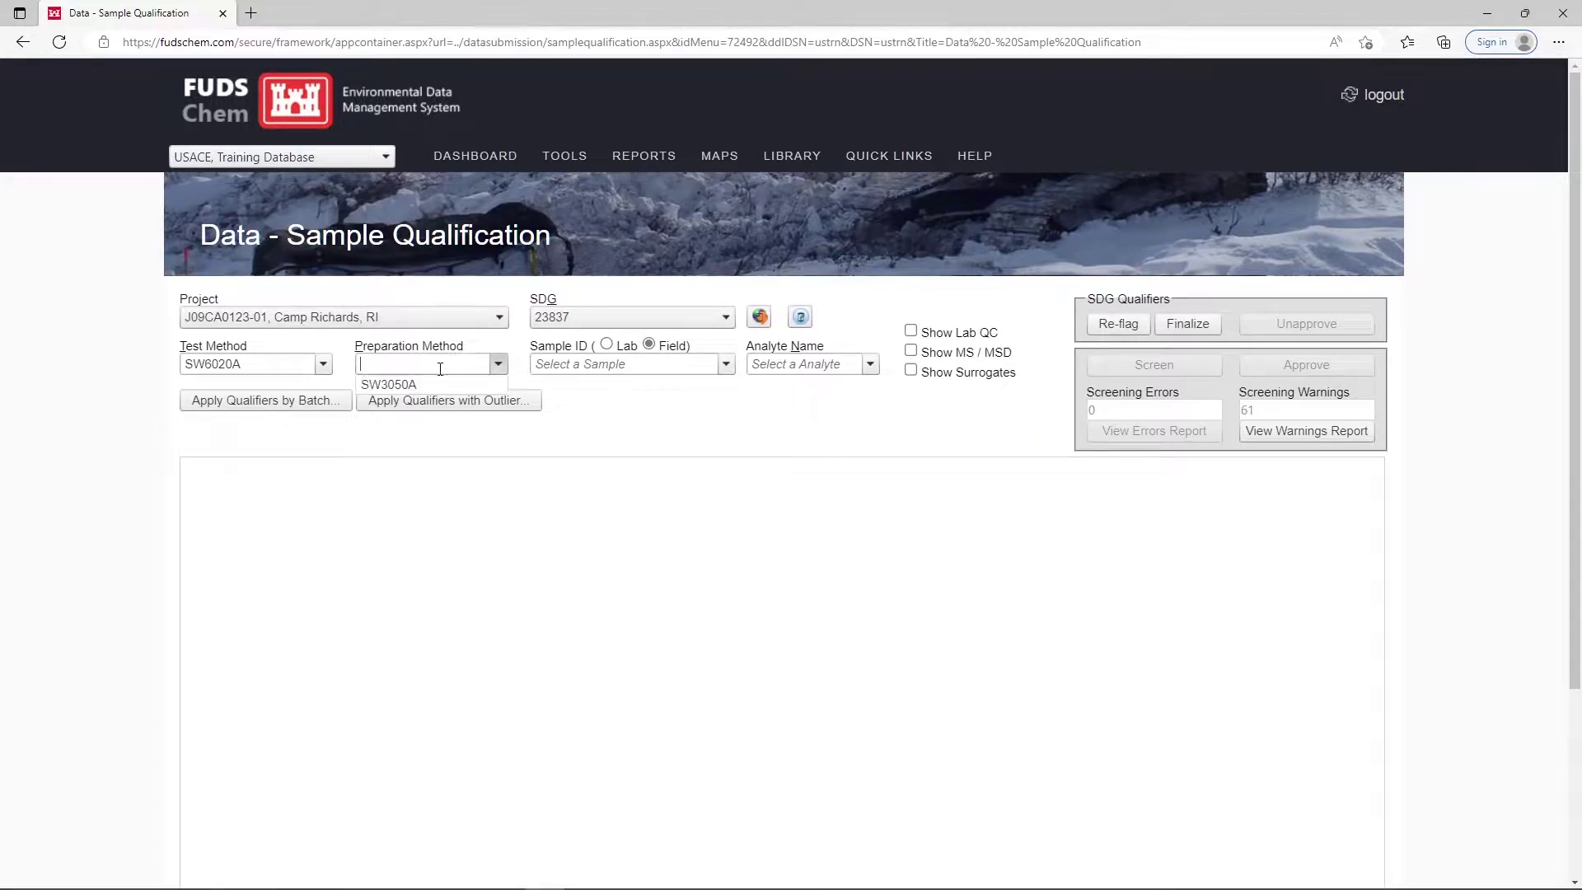
{"action": "left_click", "coordinate": [425, 381]}
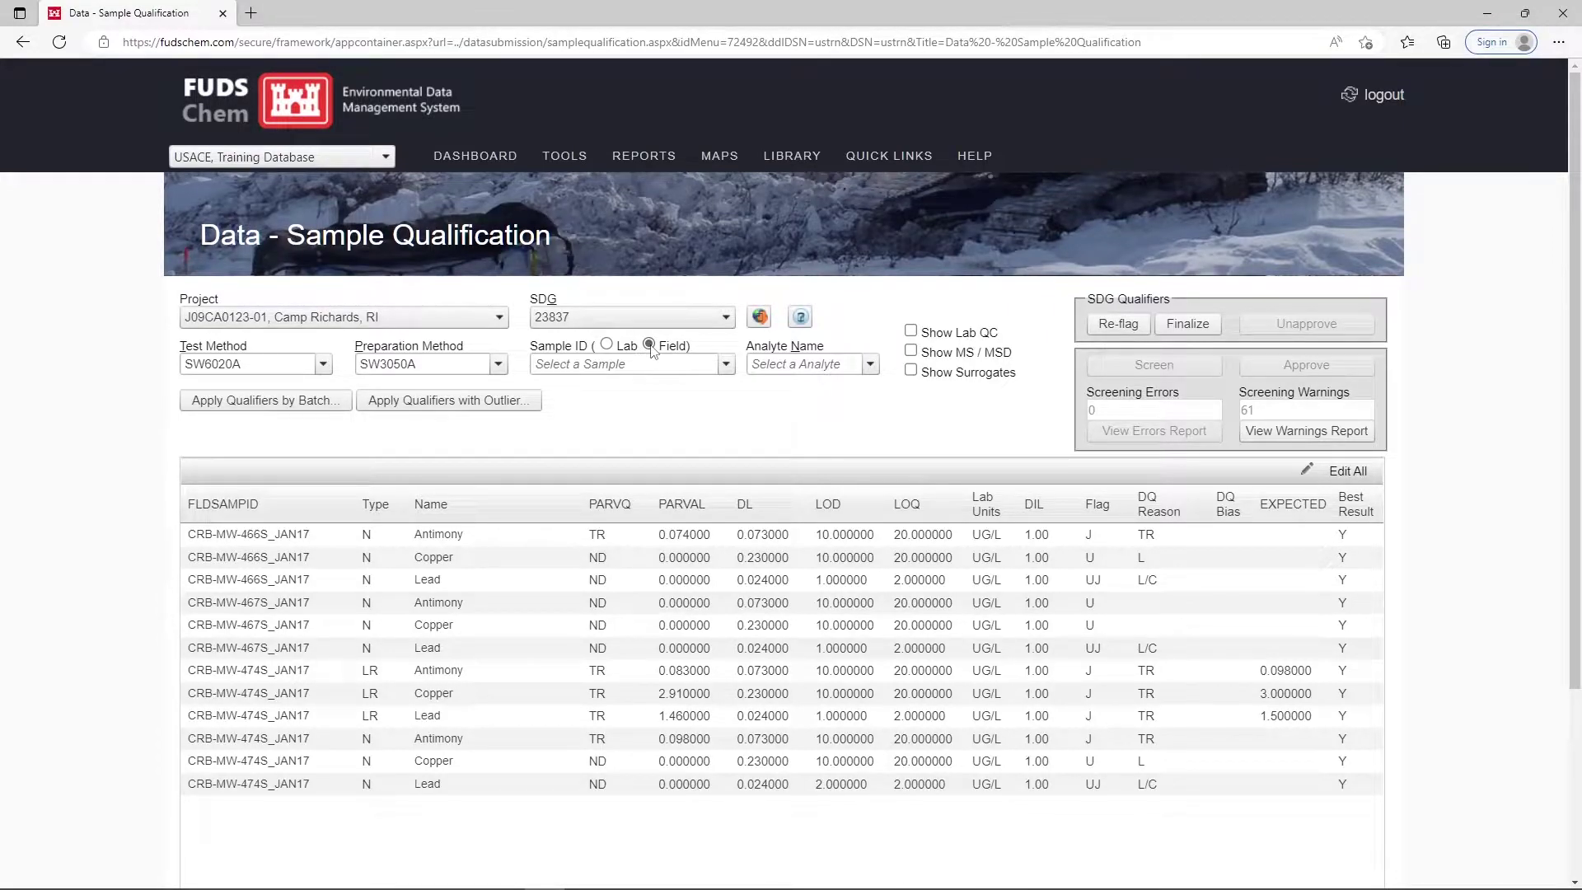
{"action": "left_click", "coordinate": [725, 368]}
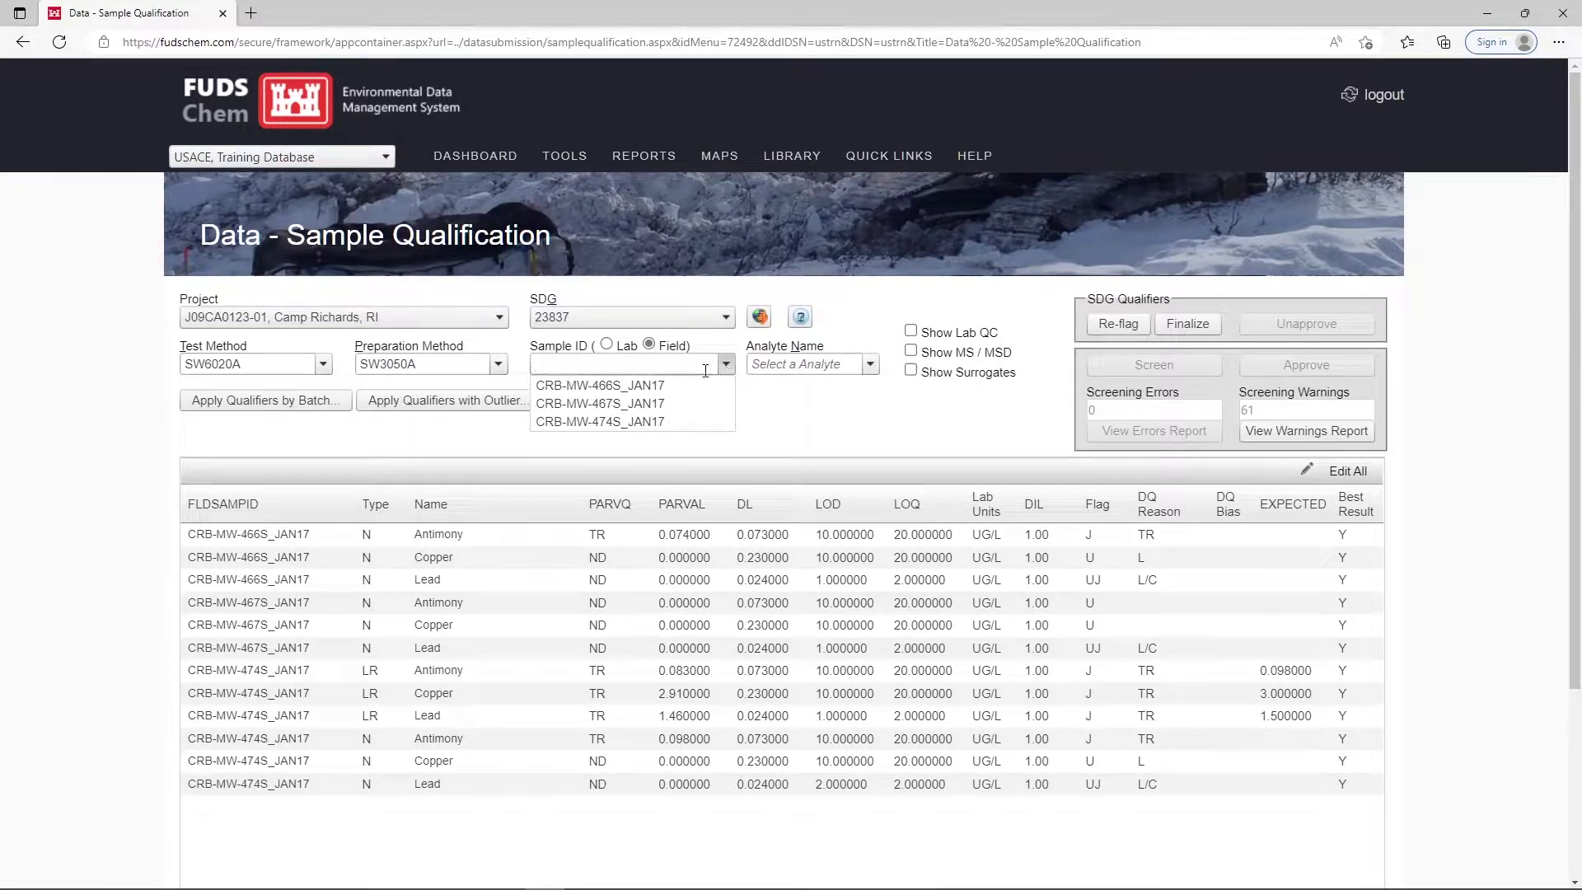
{"action": "left_click", "coordinate": [870, 364]}
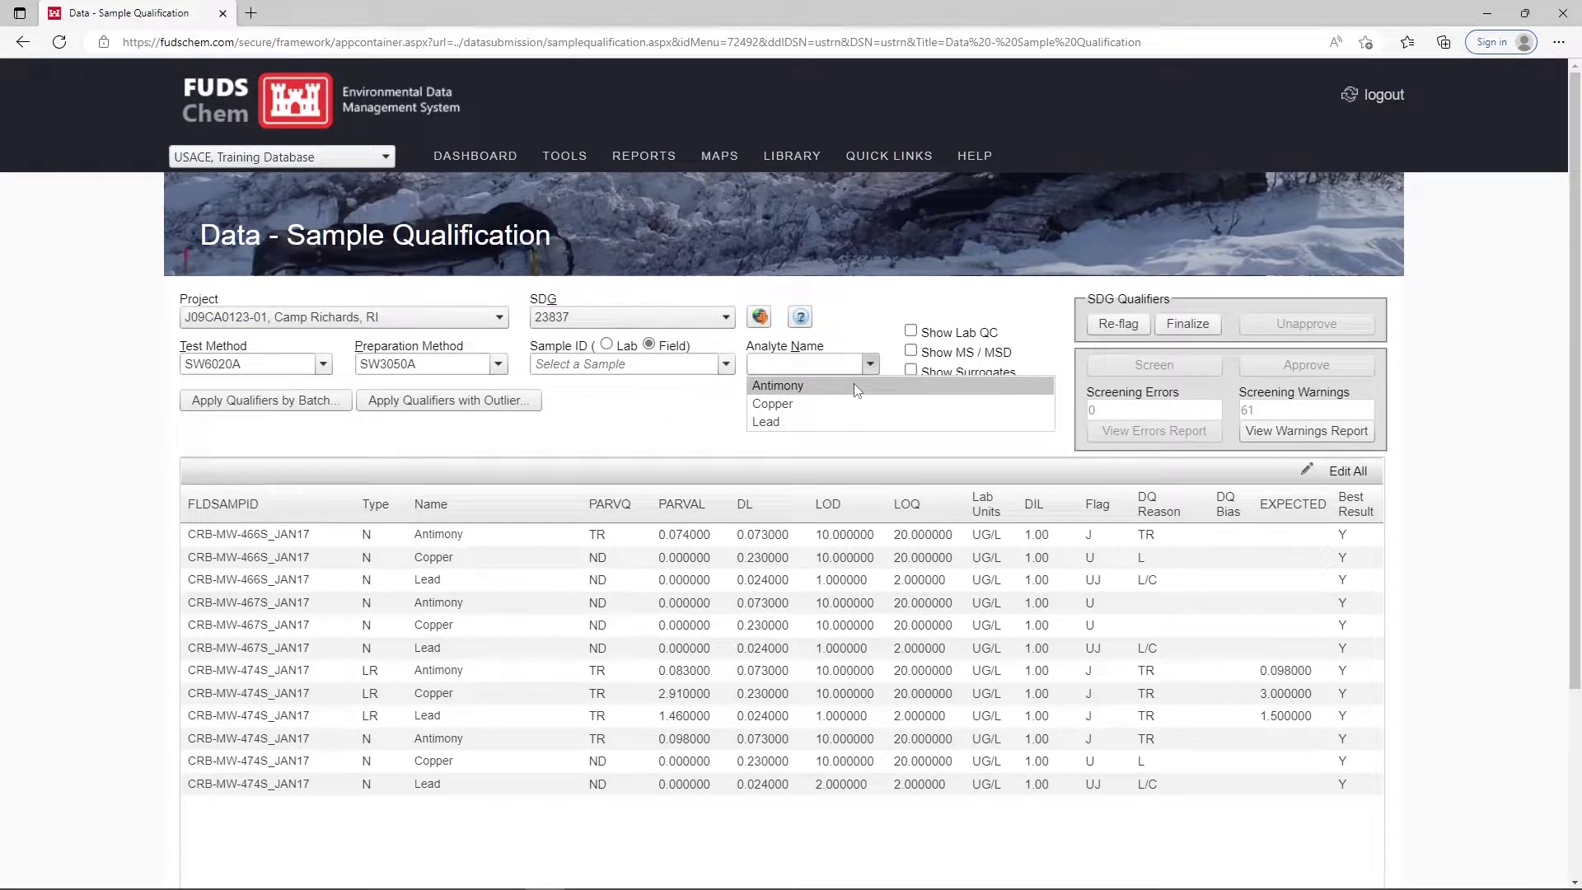
{"action": "left_click", "coordinate": [888, 363]}
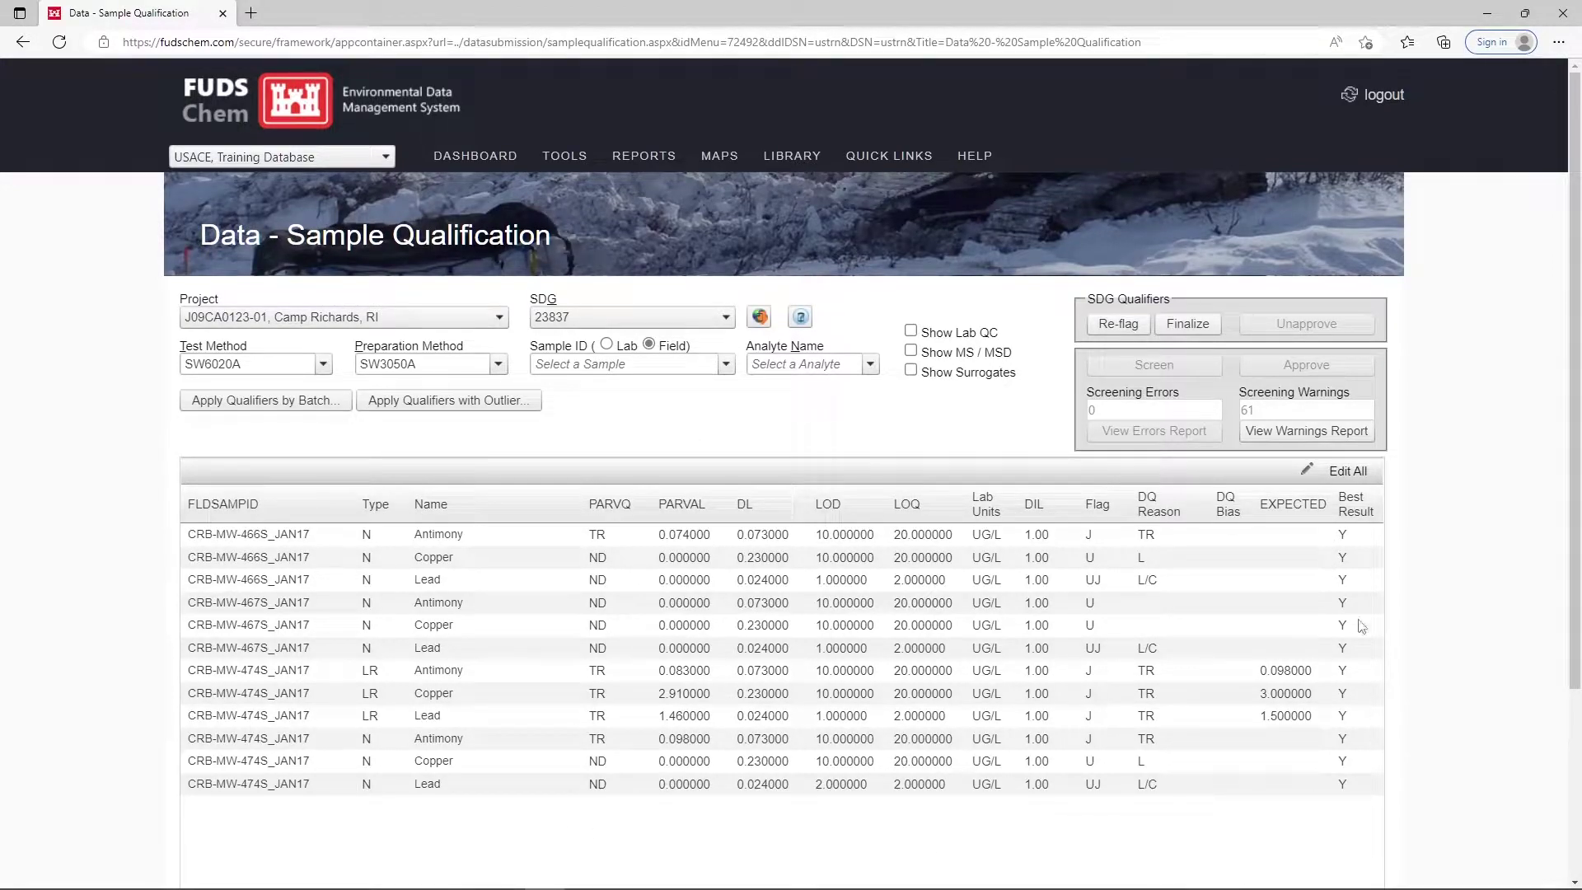
{"action": "mouse_move", "coordinate": [644, 156]}
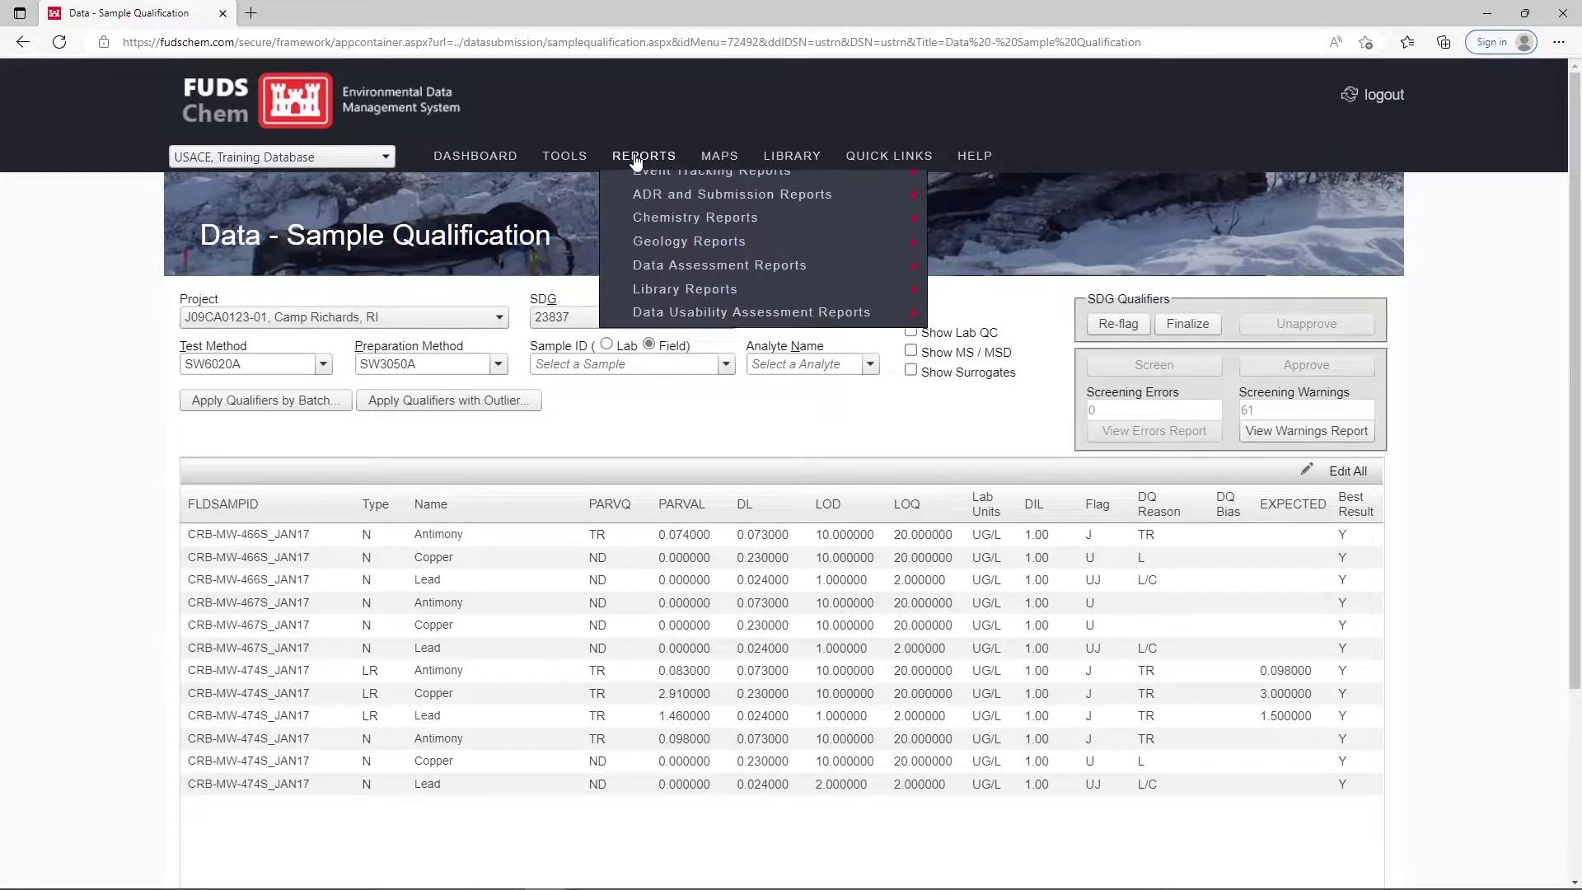
{"action": "mouse_move", "coordinate": [876, 278]}
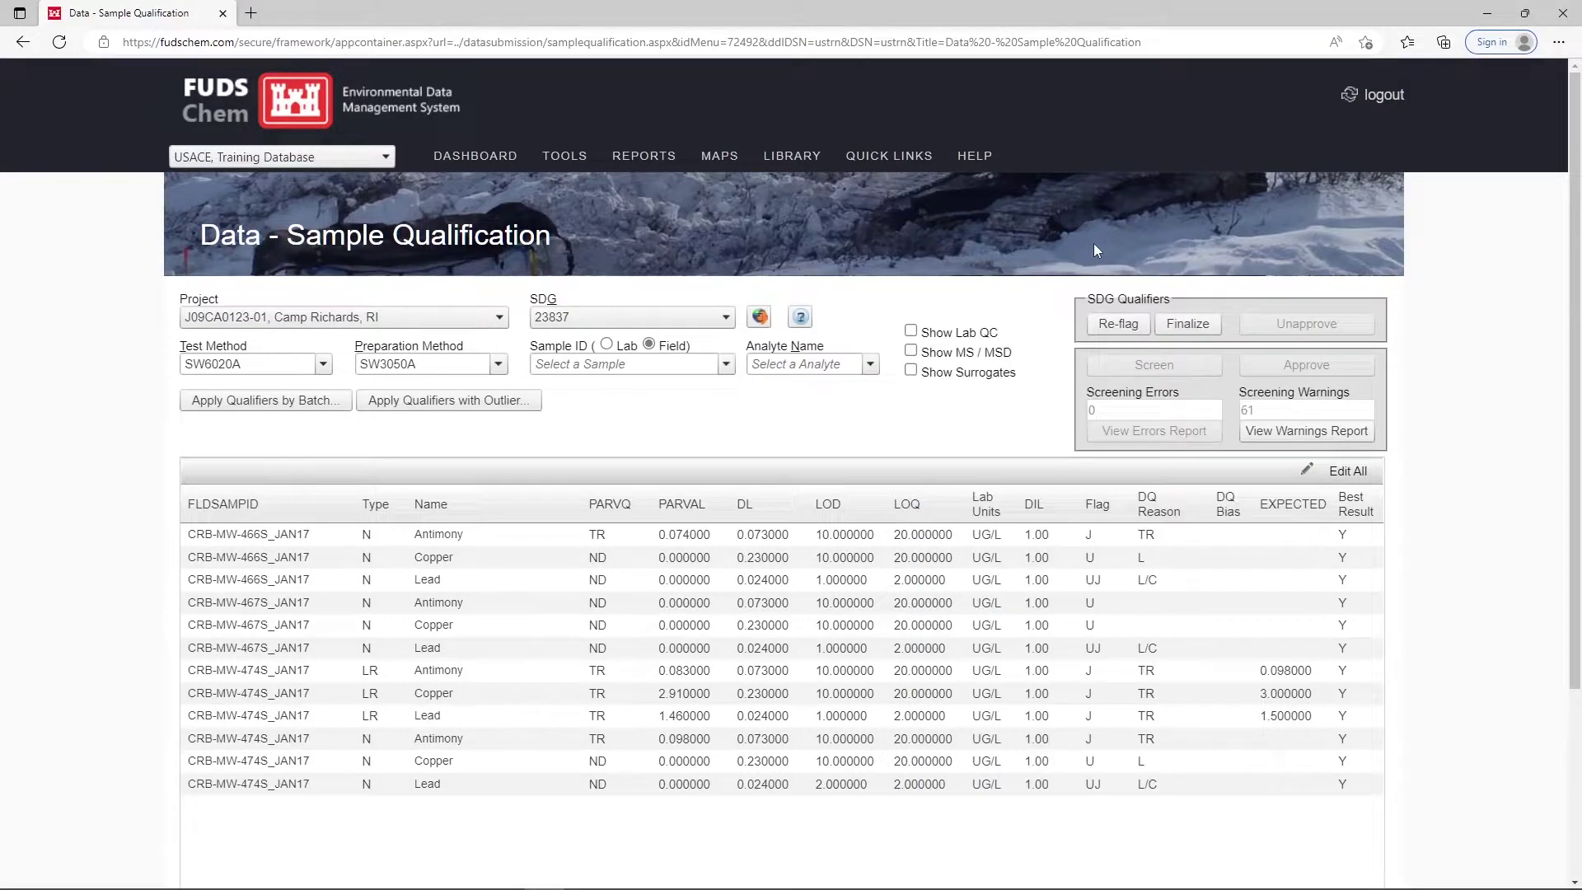
Open Apply Qualifiers by Batch for SDG 23837, leaving the leachate and analysis lots unfiltered.
{"action": "left_click", "coordinate": [335, 402]}
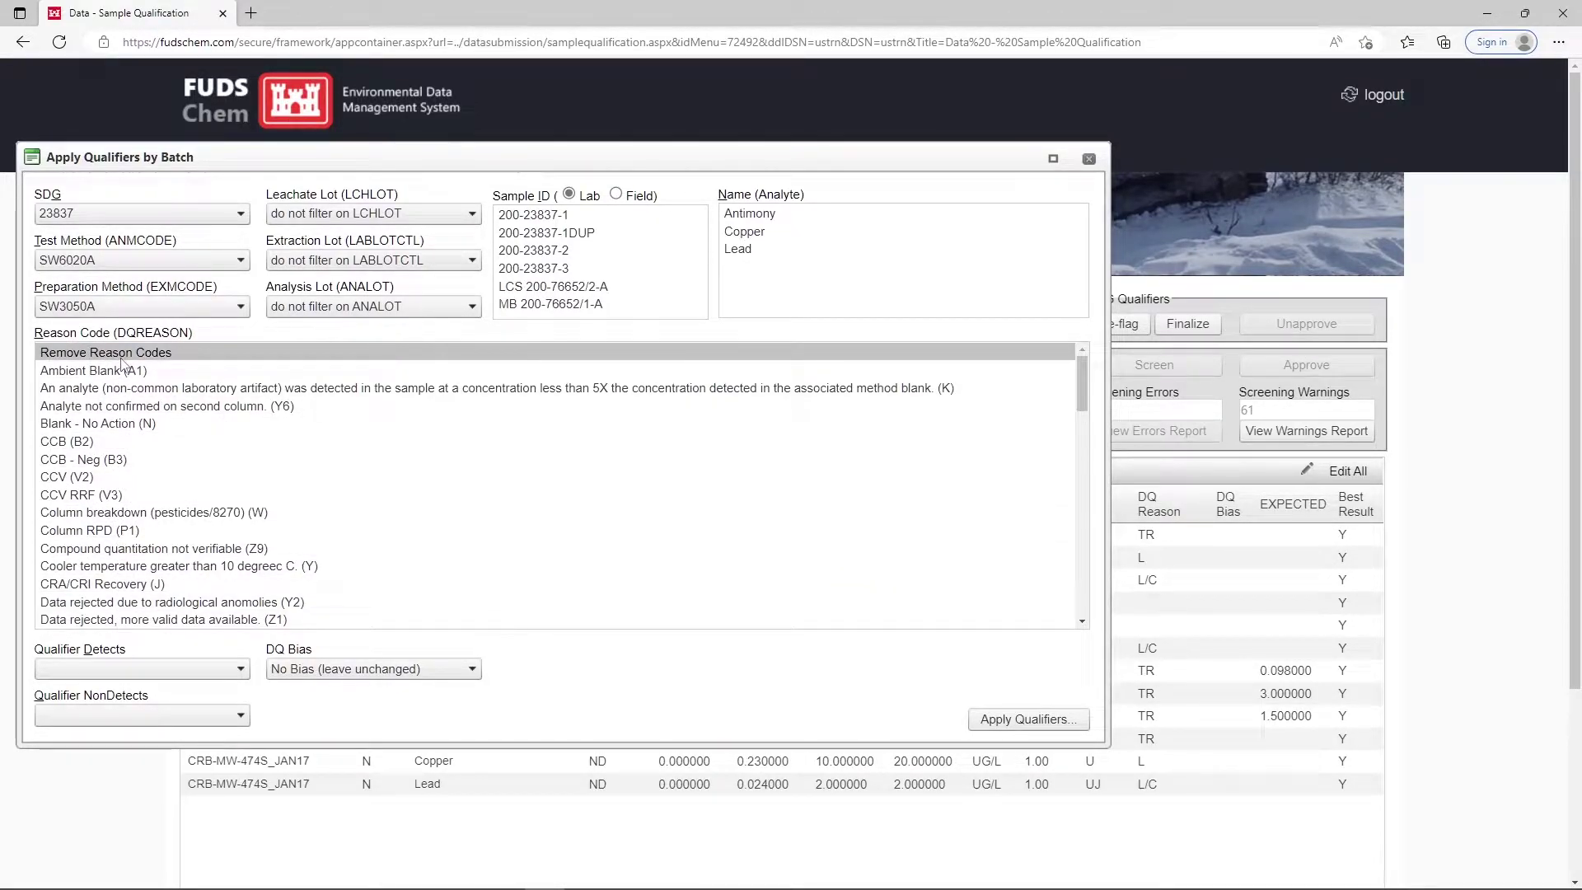
{"action": "left_click_drag", "start_coordinate": [669, 155], "coordinate": [692, 268]}
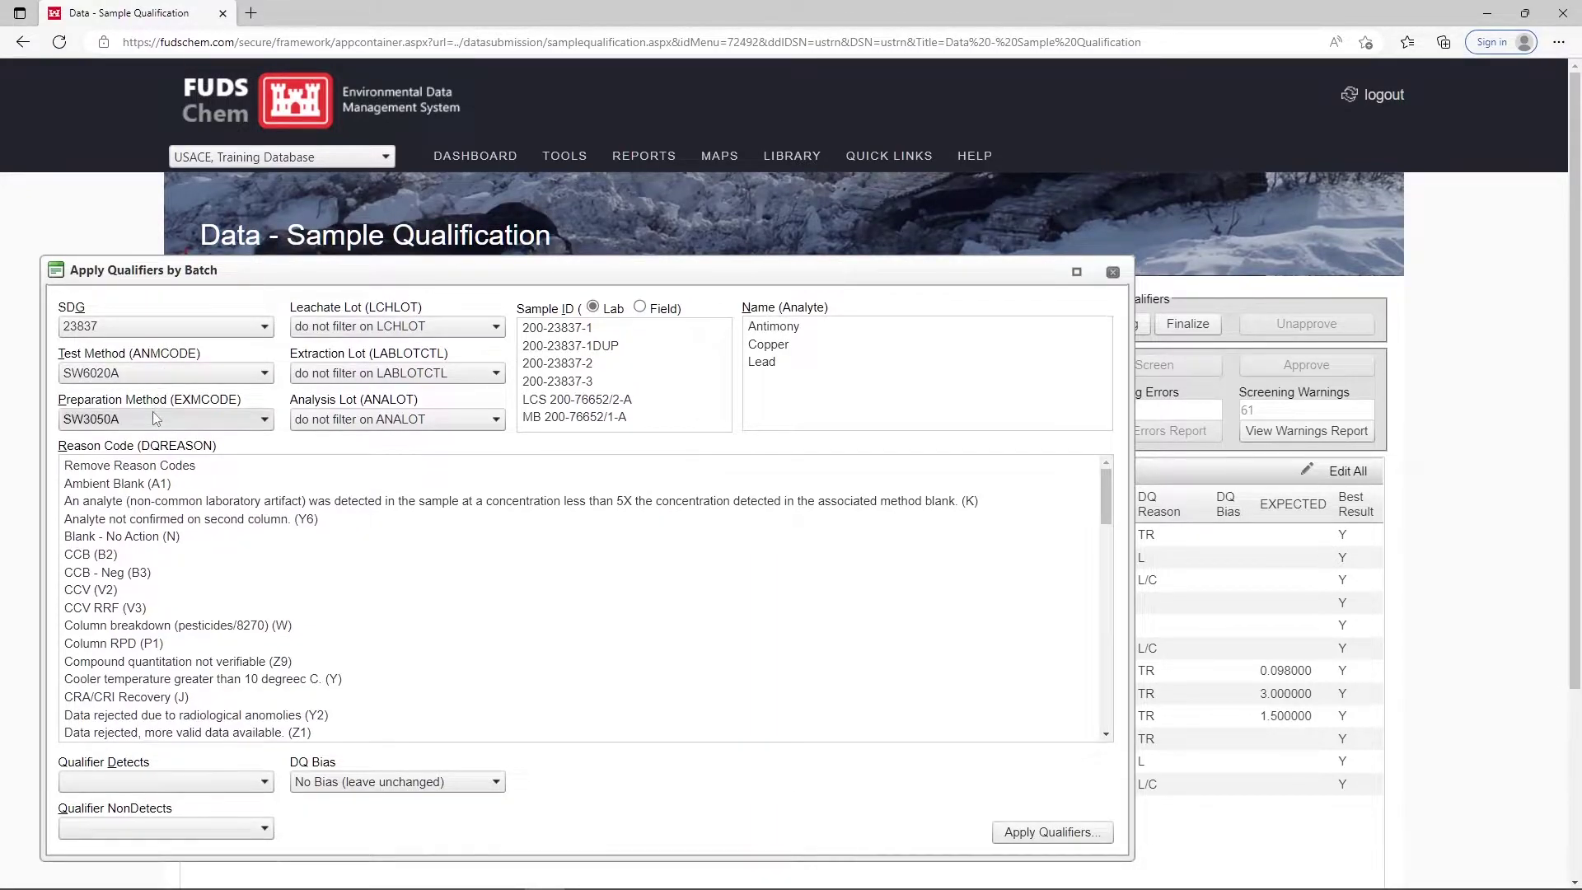
{"action": "left_click", "coordinate": [453, 326]}
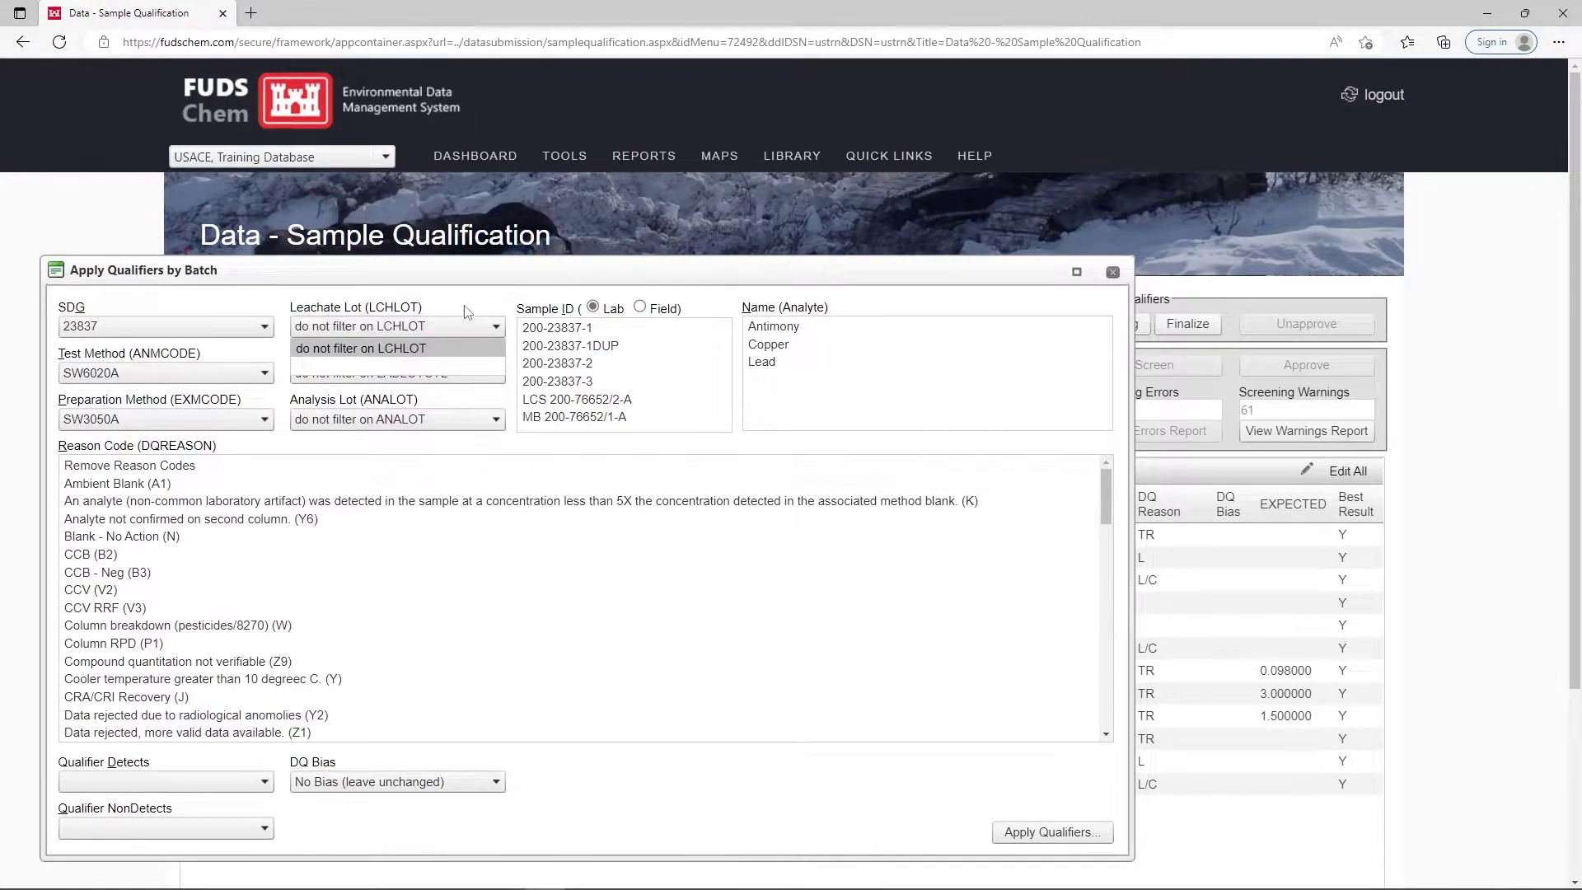
{"action": "left_click", "coordinate": [449, 345]}
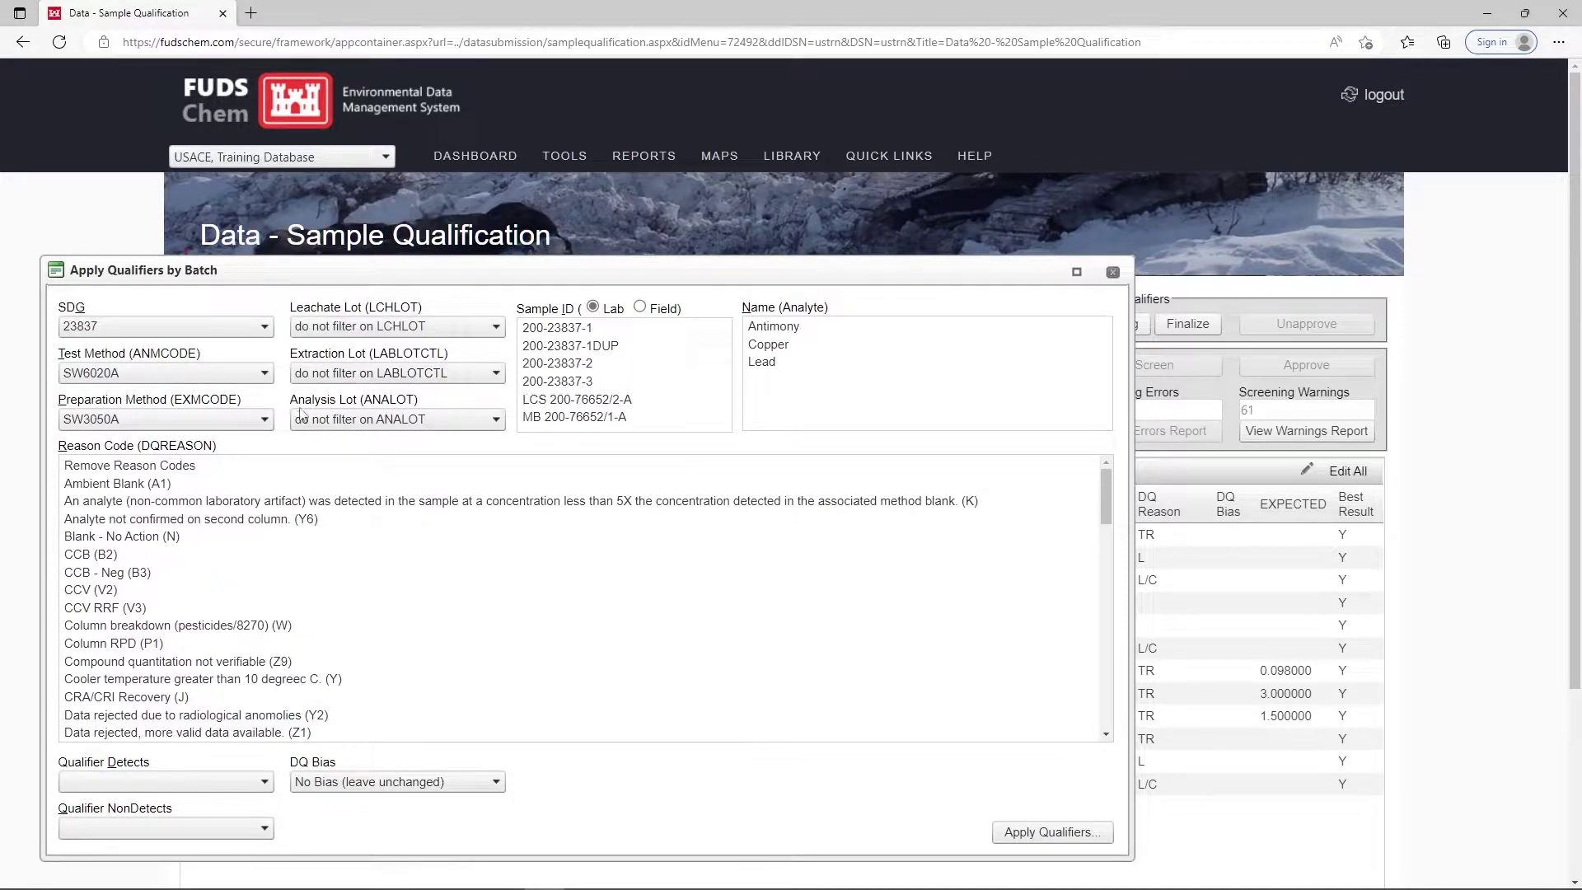
{"action": "left_click", "coordinate": [412, 421]}
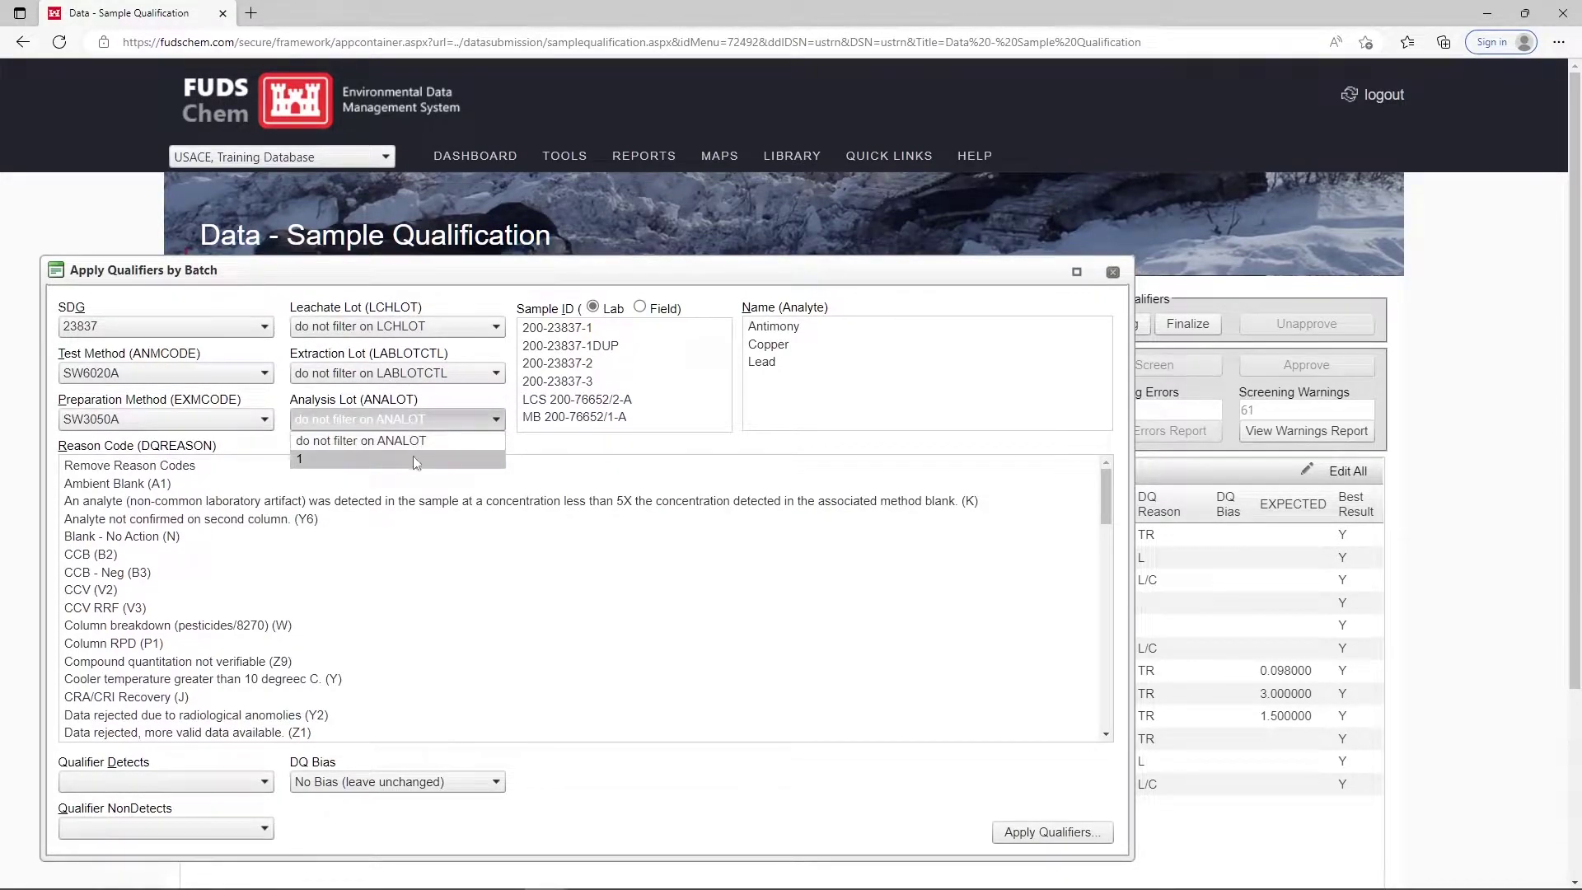
{"action": "left_click", "coordinate": [445, 404]}
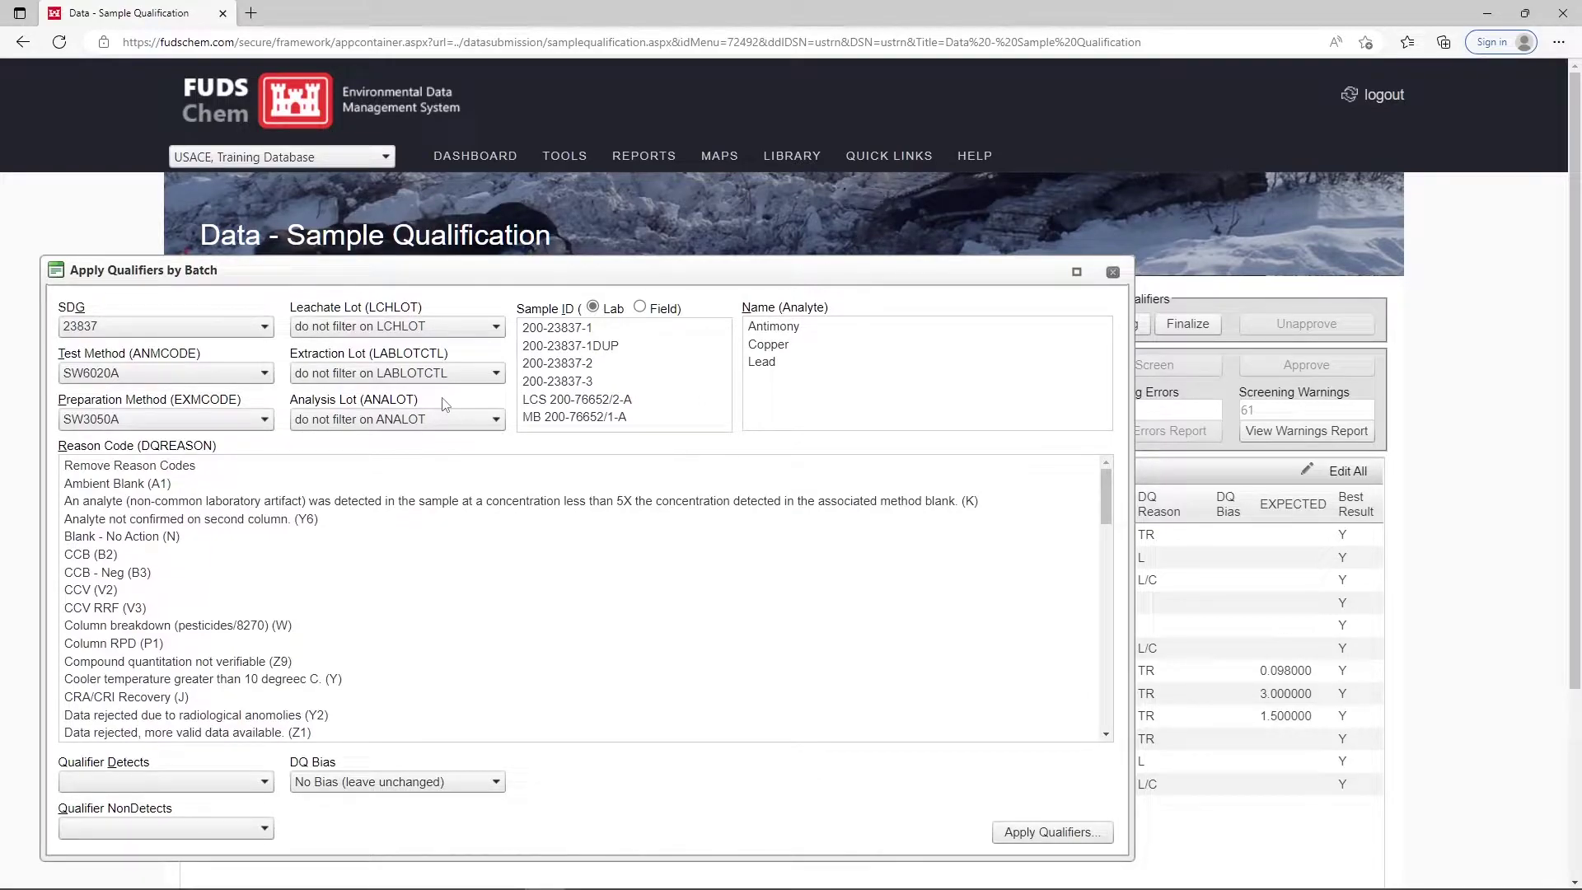
List the samples by field ID and select CRB-MW-466S_JAN17 with the analytes Antimony, Copper and Lead.
{"action": "left_click", "coordinate": [640, 308]}
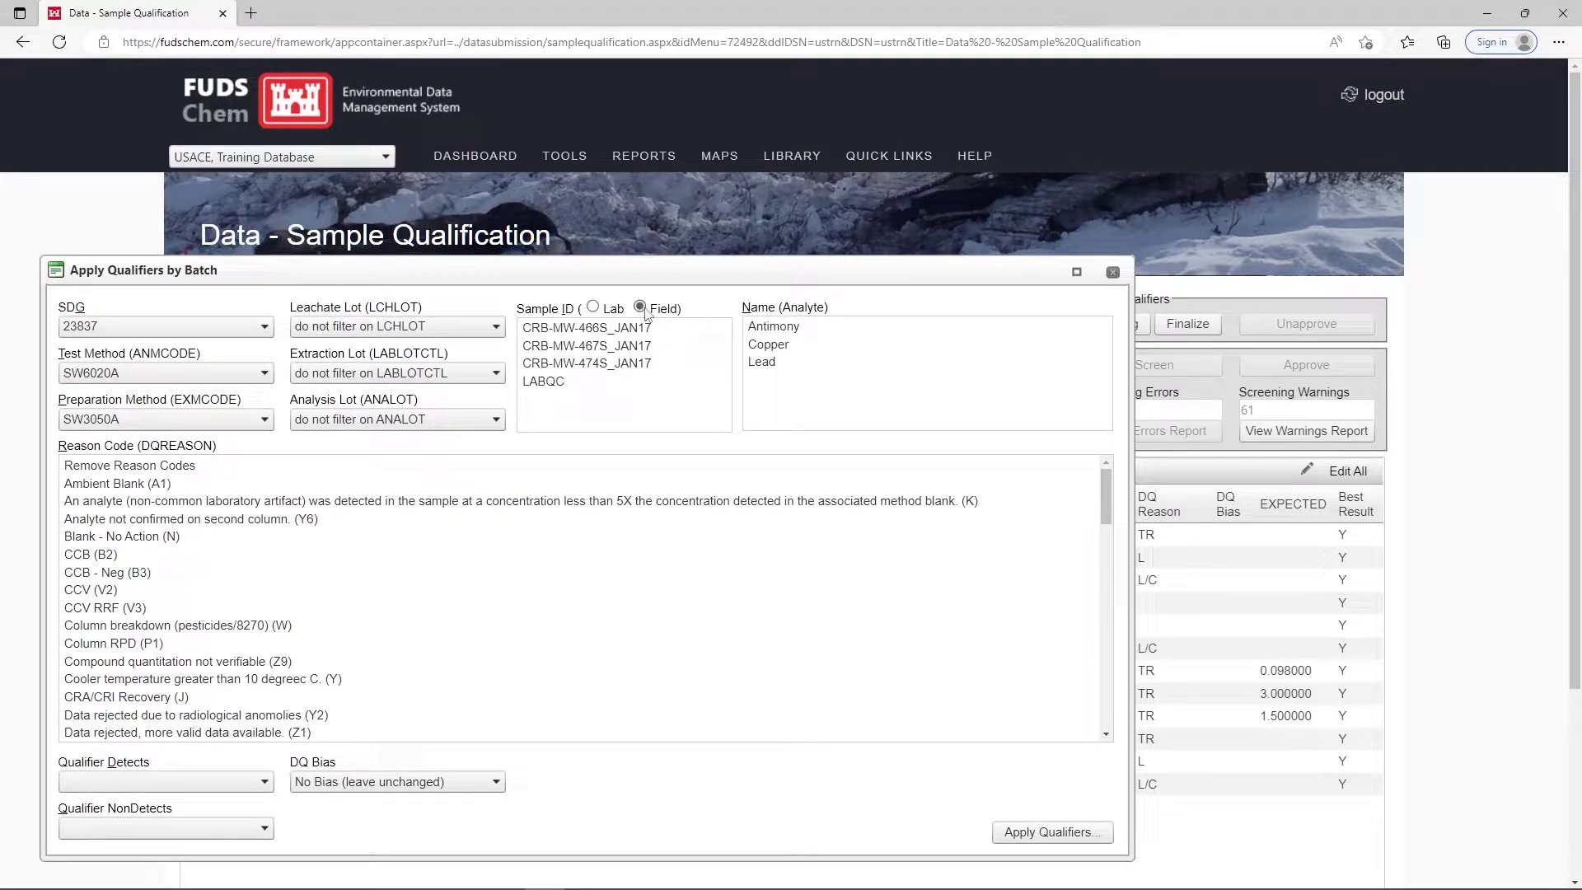
{"action": "left_click", "coordinate": [661, 333]}
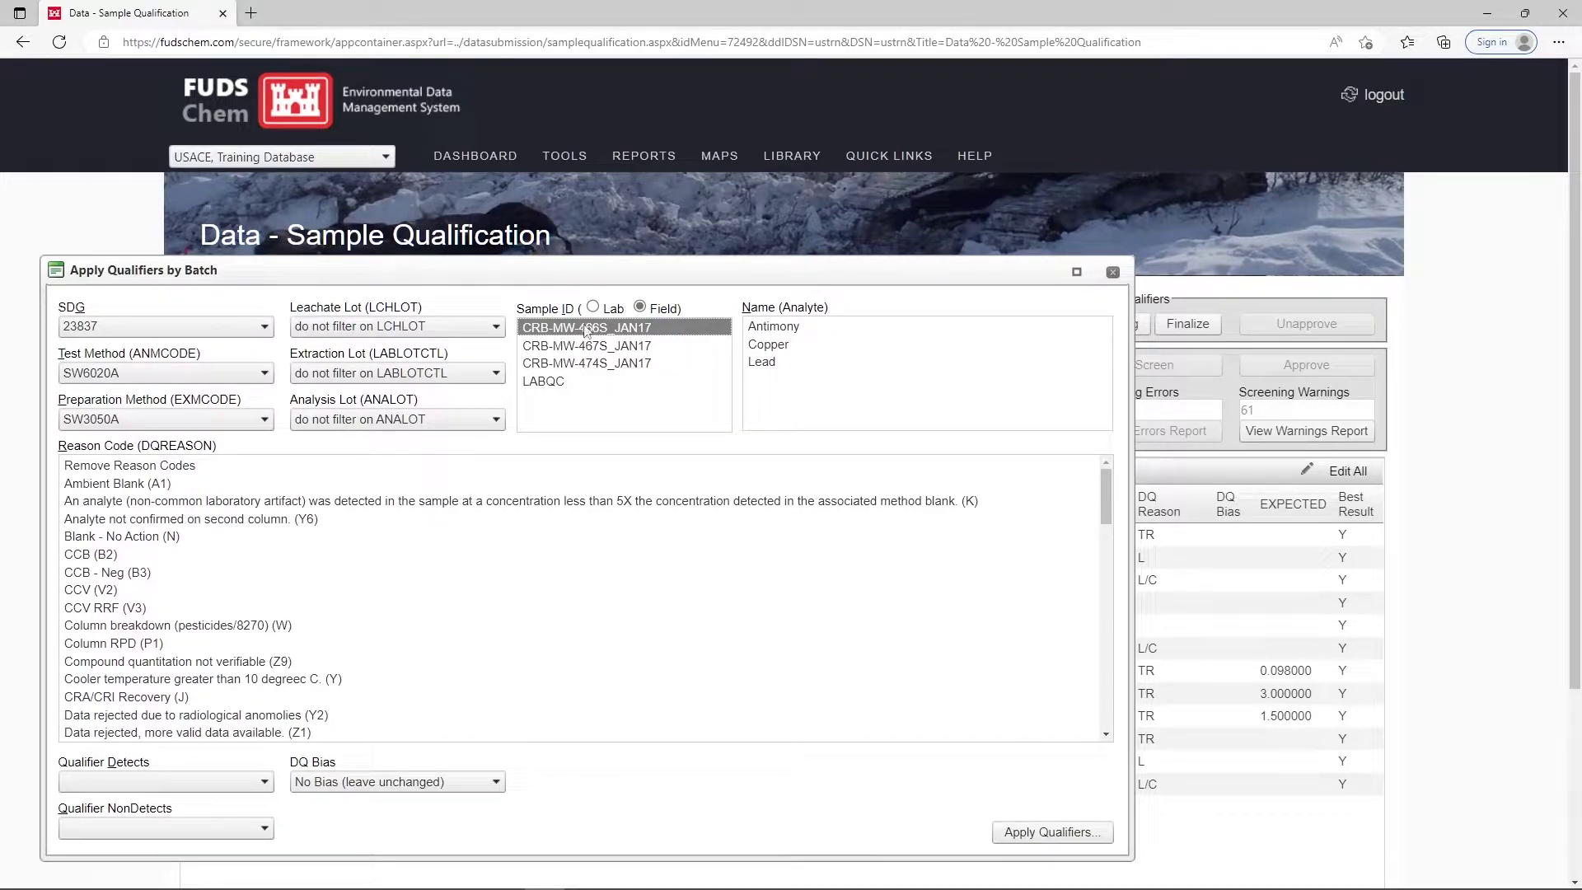
{"action": "left_click", "coordinate": [807, 330]}
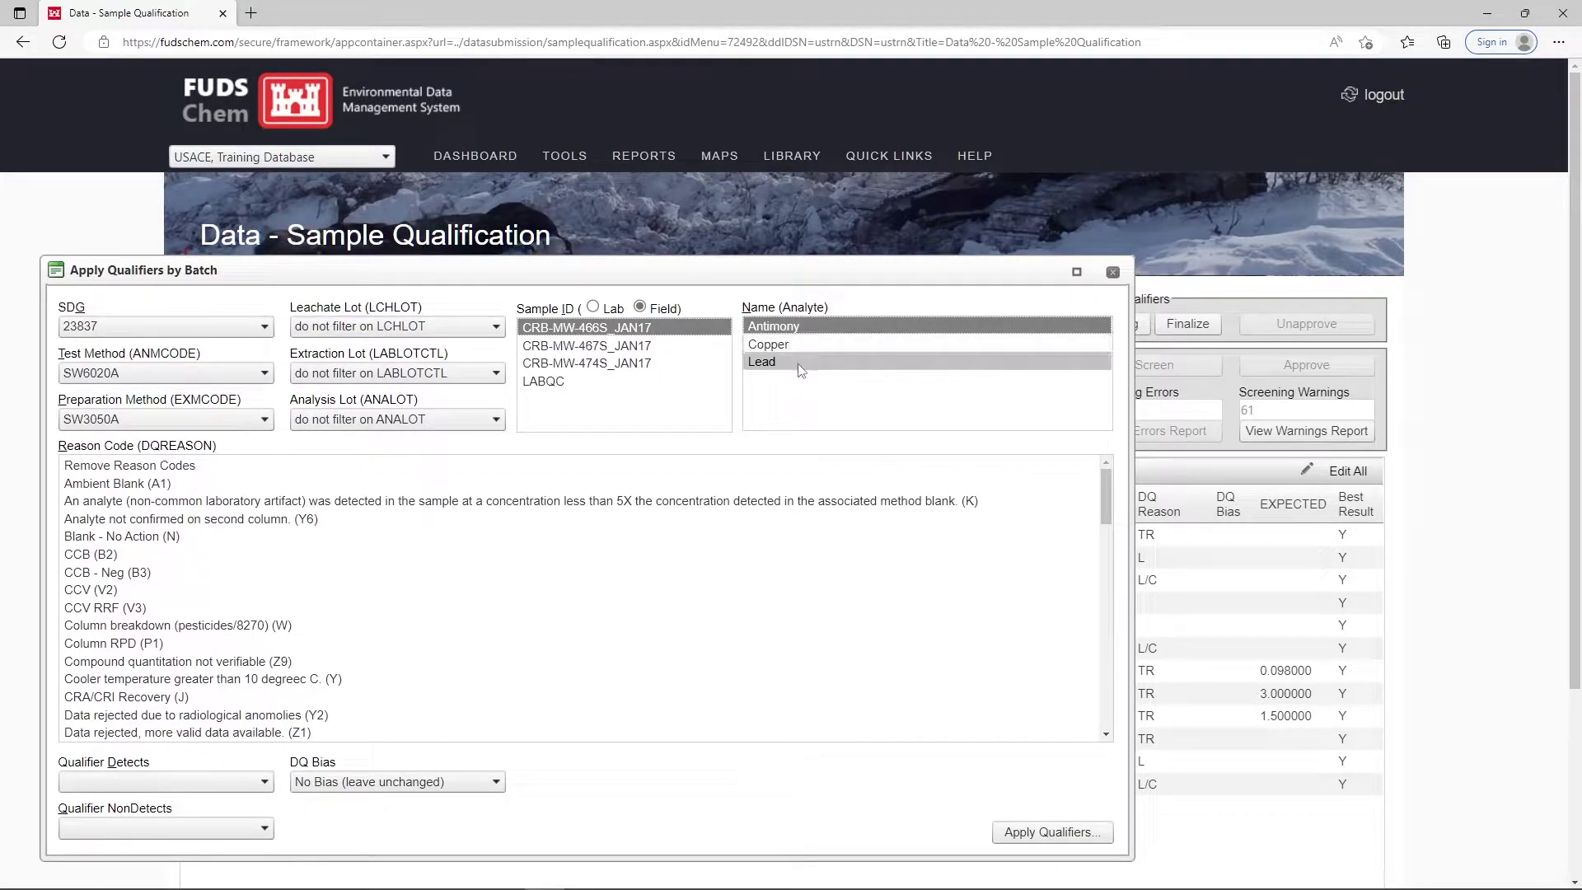
{"action": "left_click", "coordinate": [800, 367], "text": "shift"}
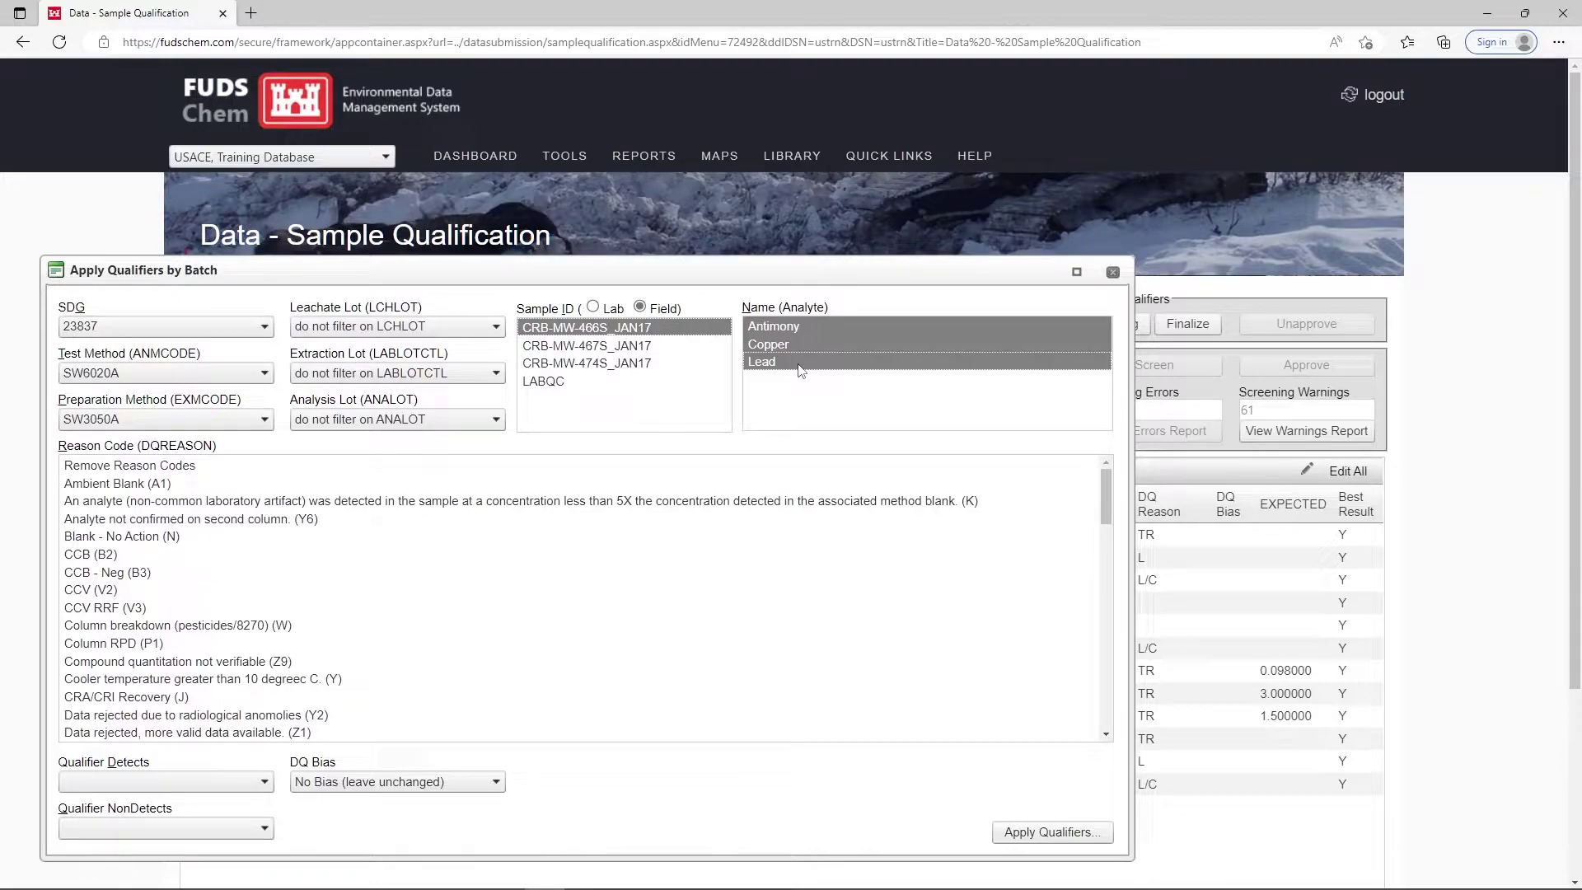
Choose the reason code "Sample preservation/collection requirement not met. (P)" for the batch.
{"action": "scroll", "coordinate": [354, 577], "scroll_direction": "down", "scroll_amount": 10}
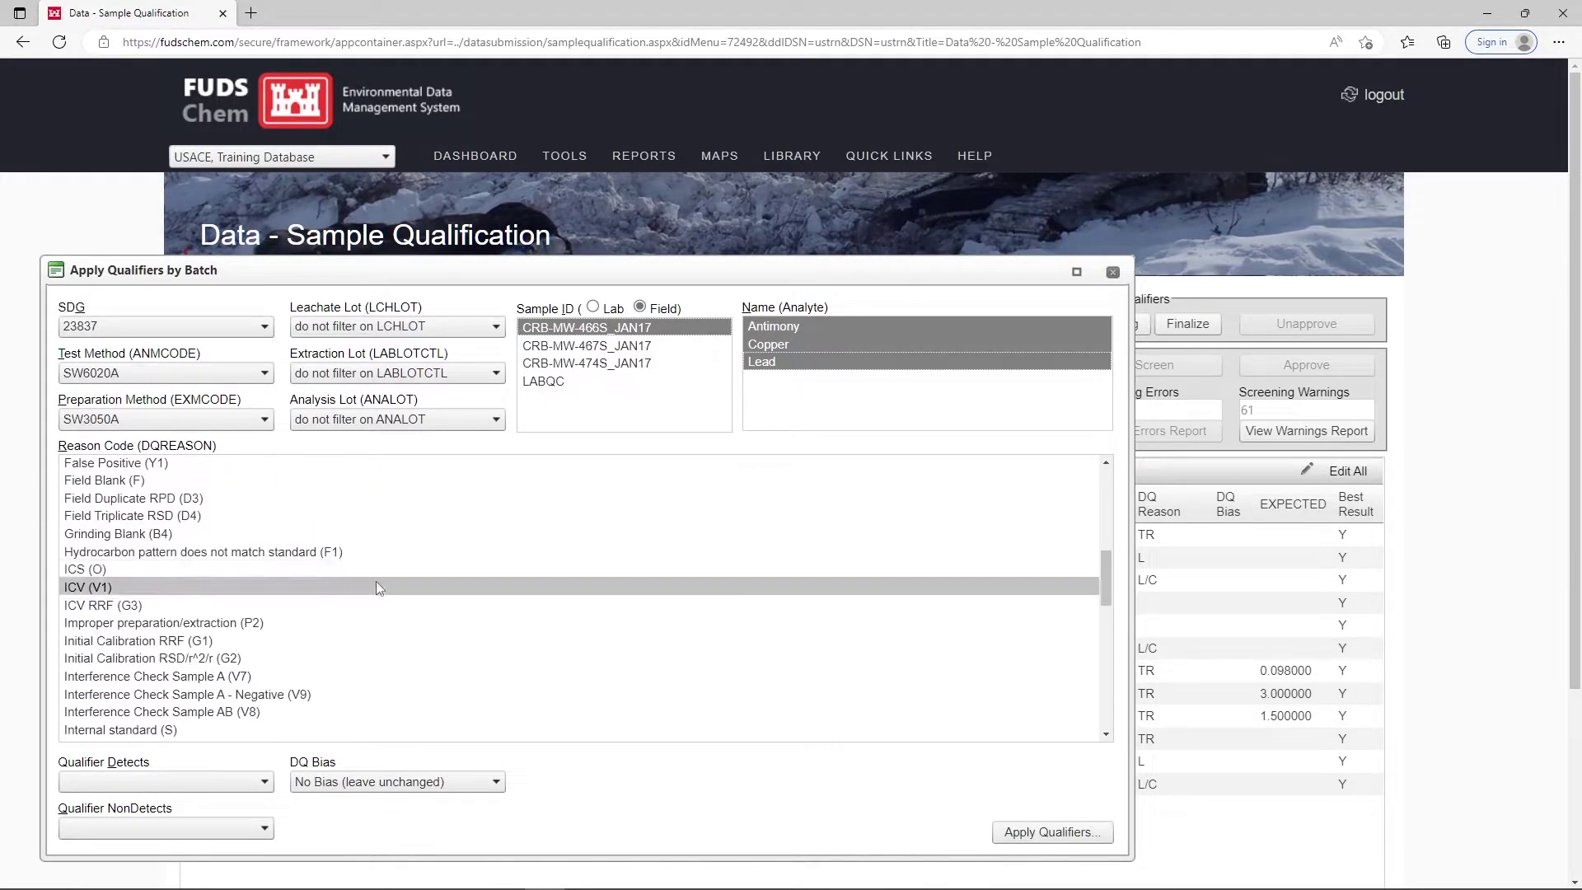
{"action": "scroll", "coordinate": [342, 571], "scroll_direction": "down", "scroll_amount": 10}
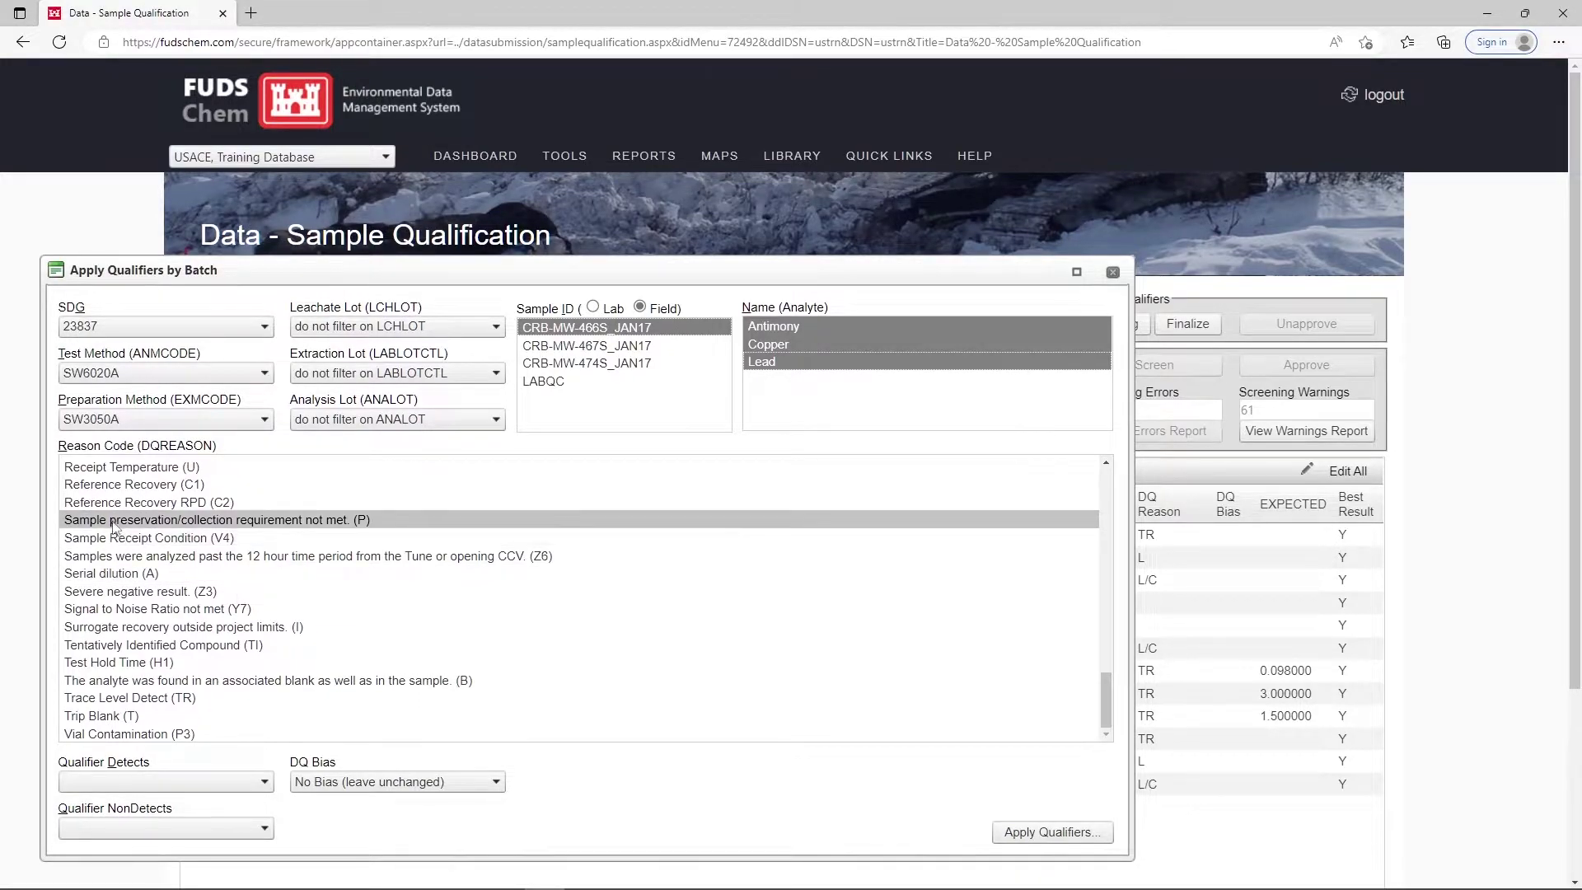
{"action": "left_click", "coordinate": [382, 521]}
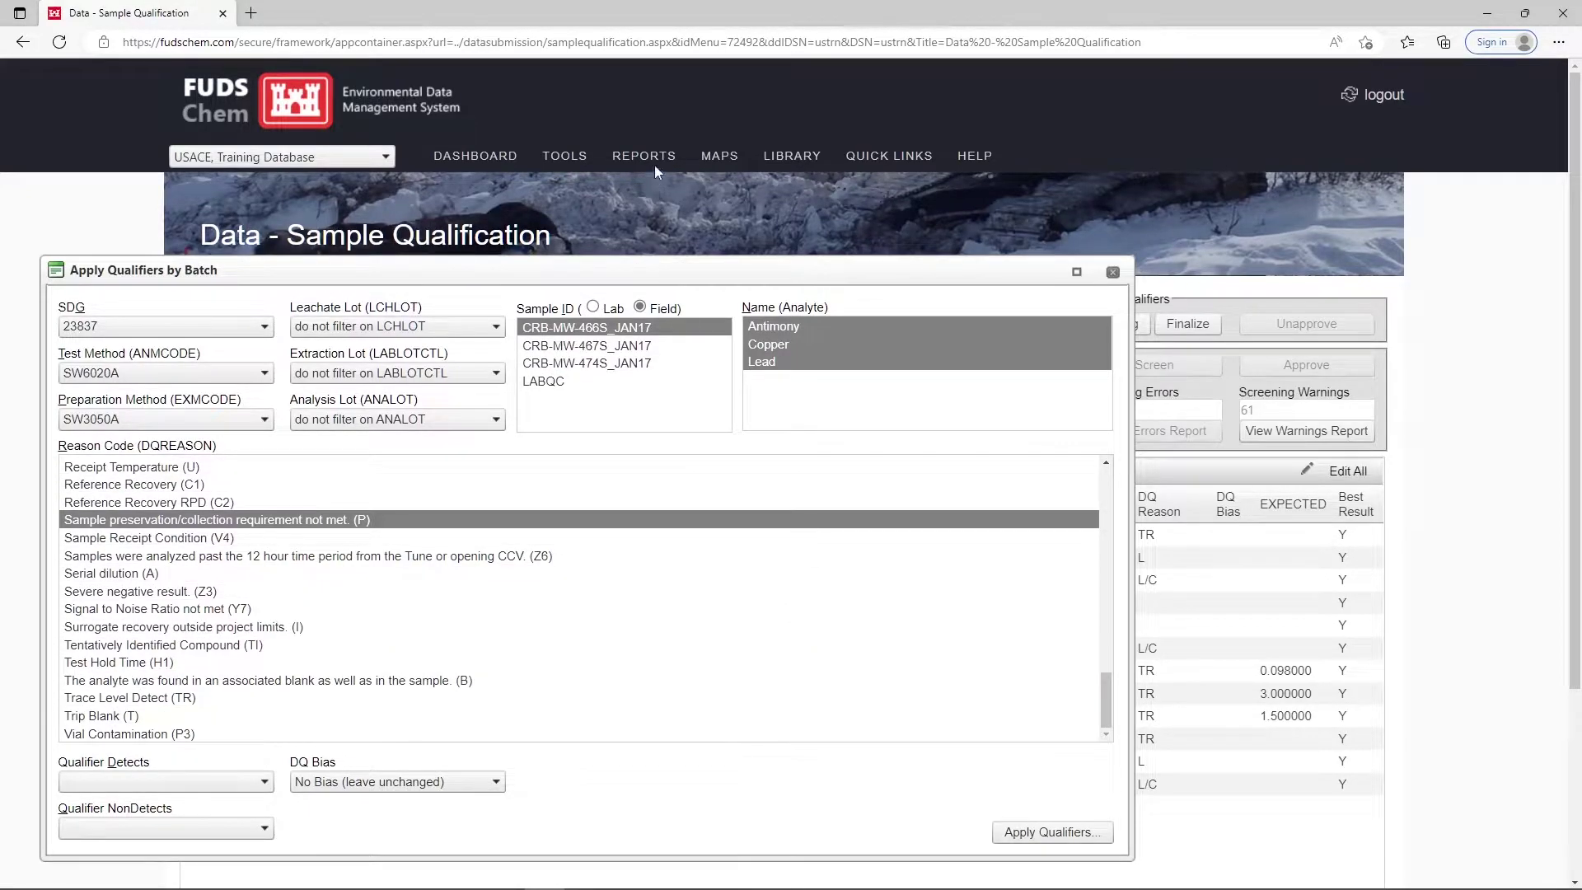
{"action": "mouse_move", "coordinate": [654, 165]}
{"action": "mouse_move", "coordinate": [675, 280]}
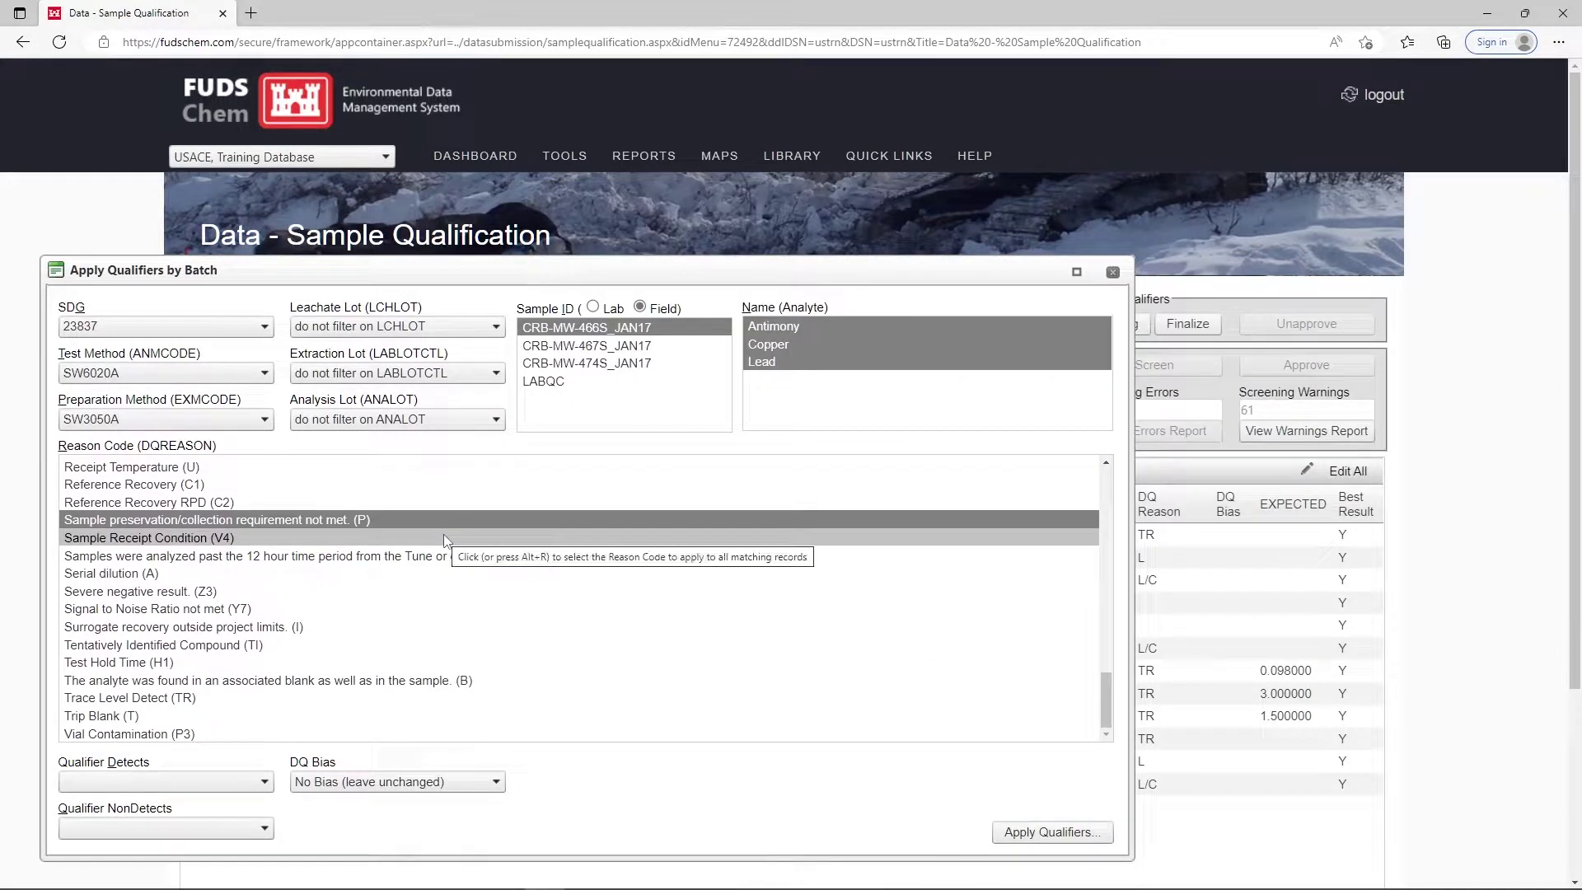
Set the batch qualifiers to J for detects and UJ for nondetects, with a Negative DQ bias.
{"action": "left_click", "coordinate": [248, 789]}
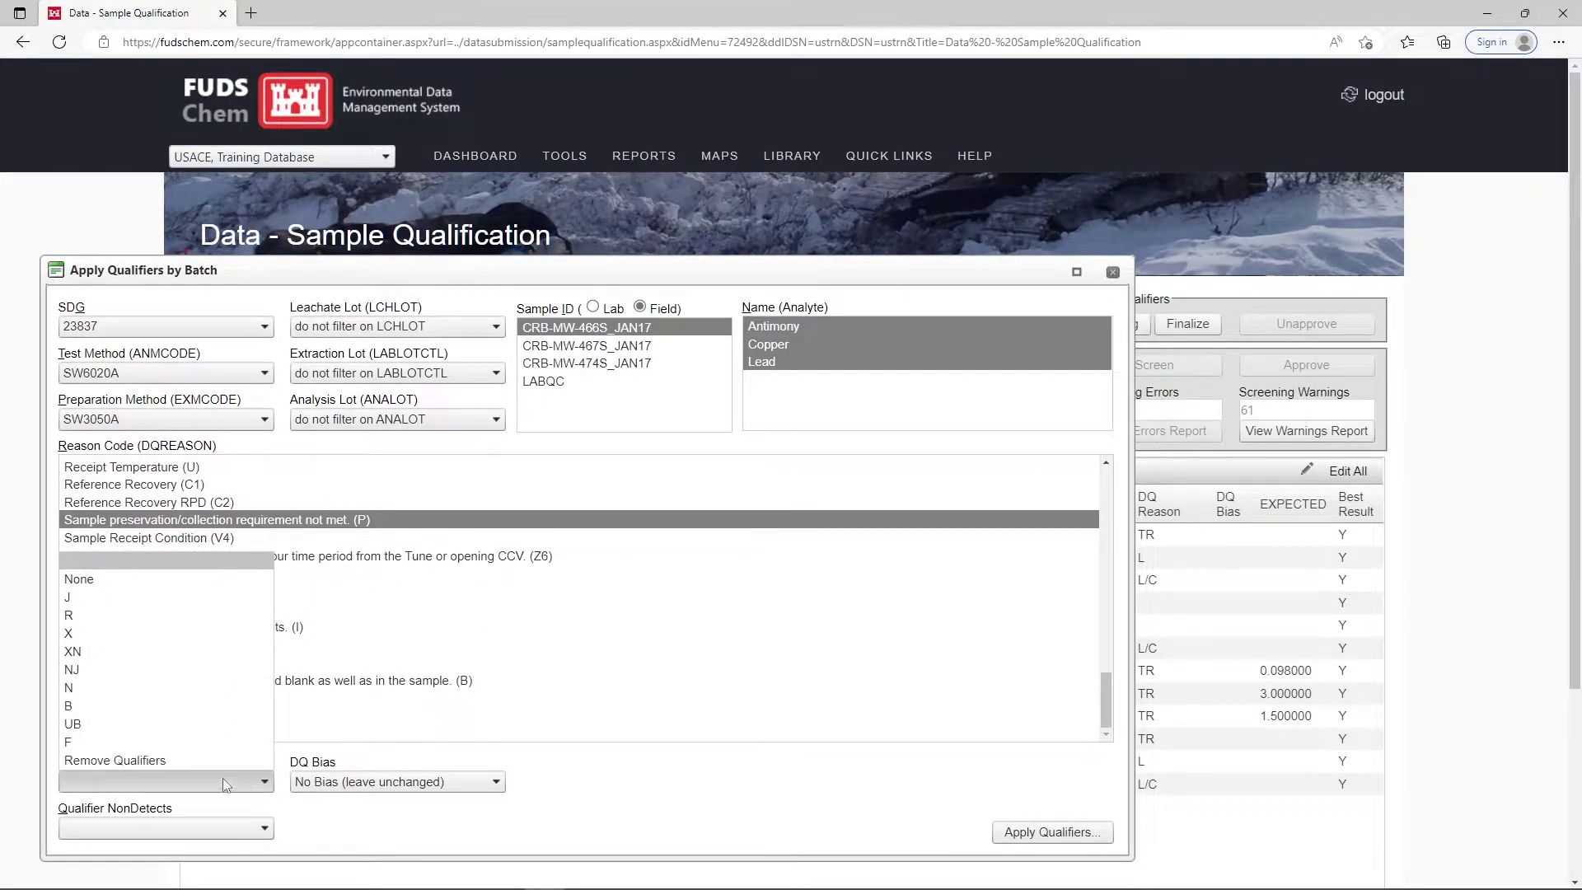
{"action": "left_click", "coordinate": [80, 598]}
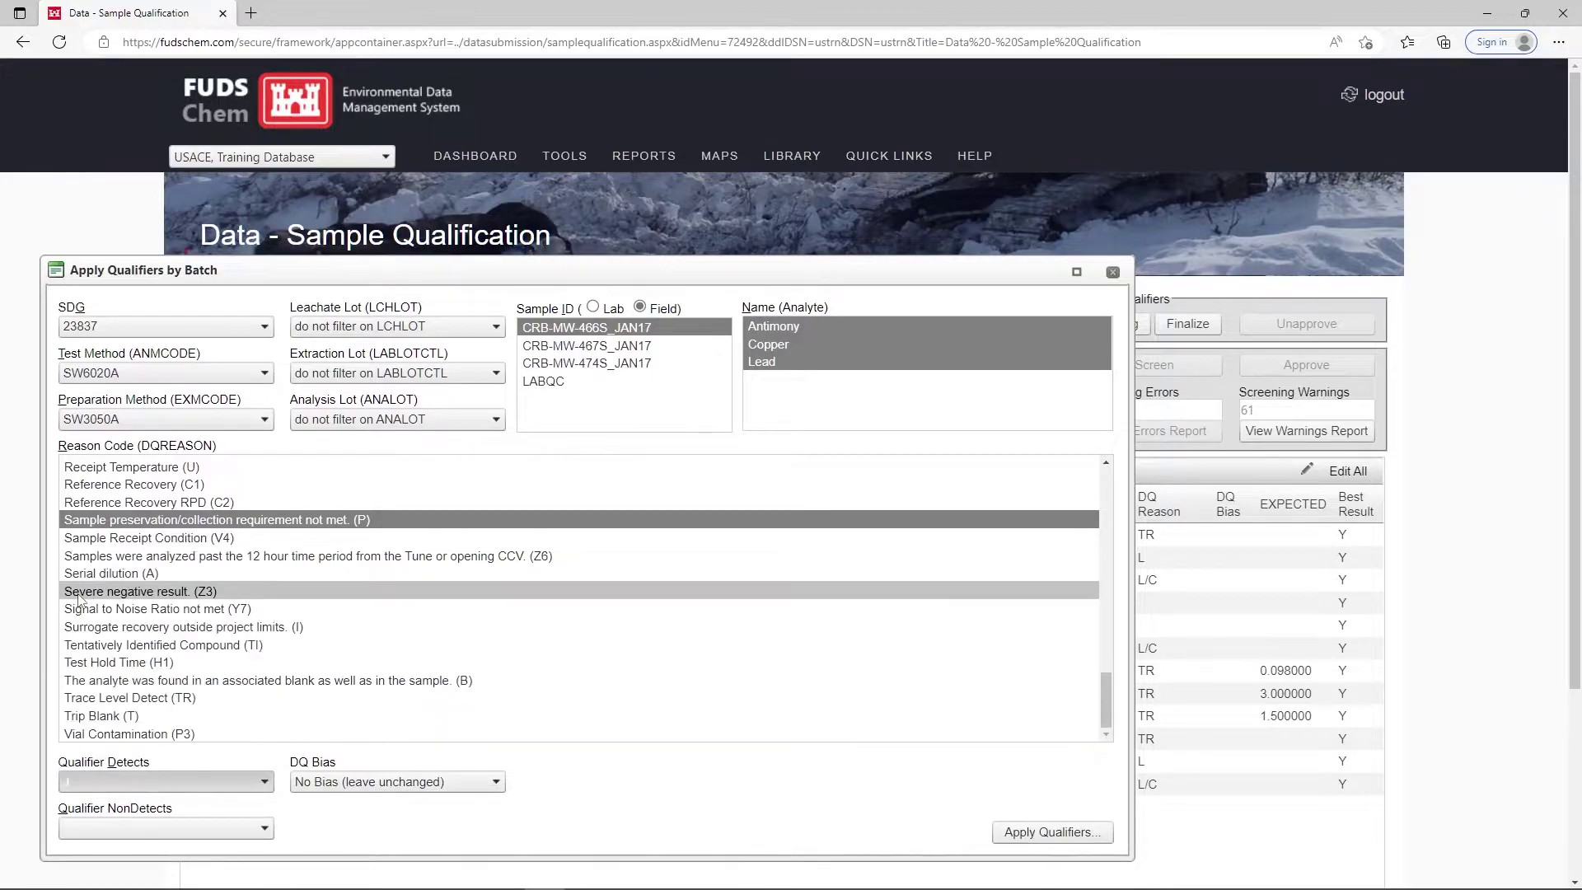
{"action": "left_click", "coordinate": [242, 830]}
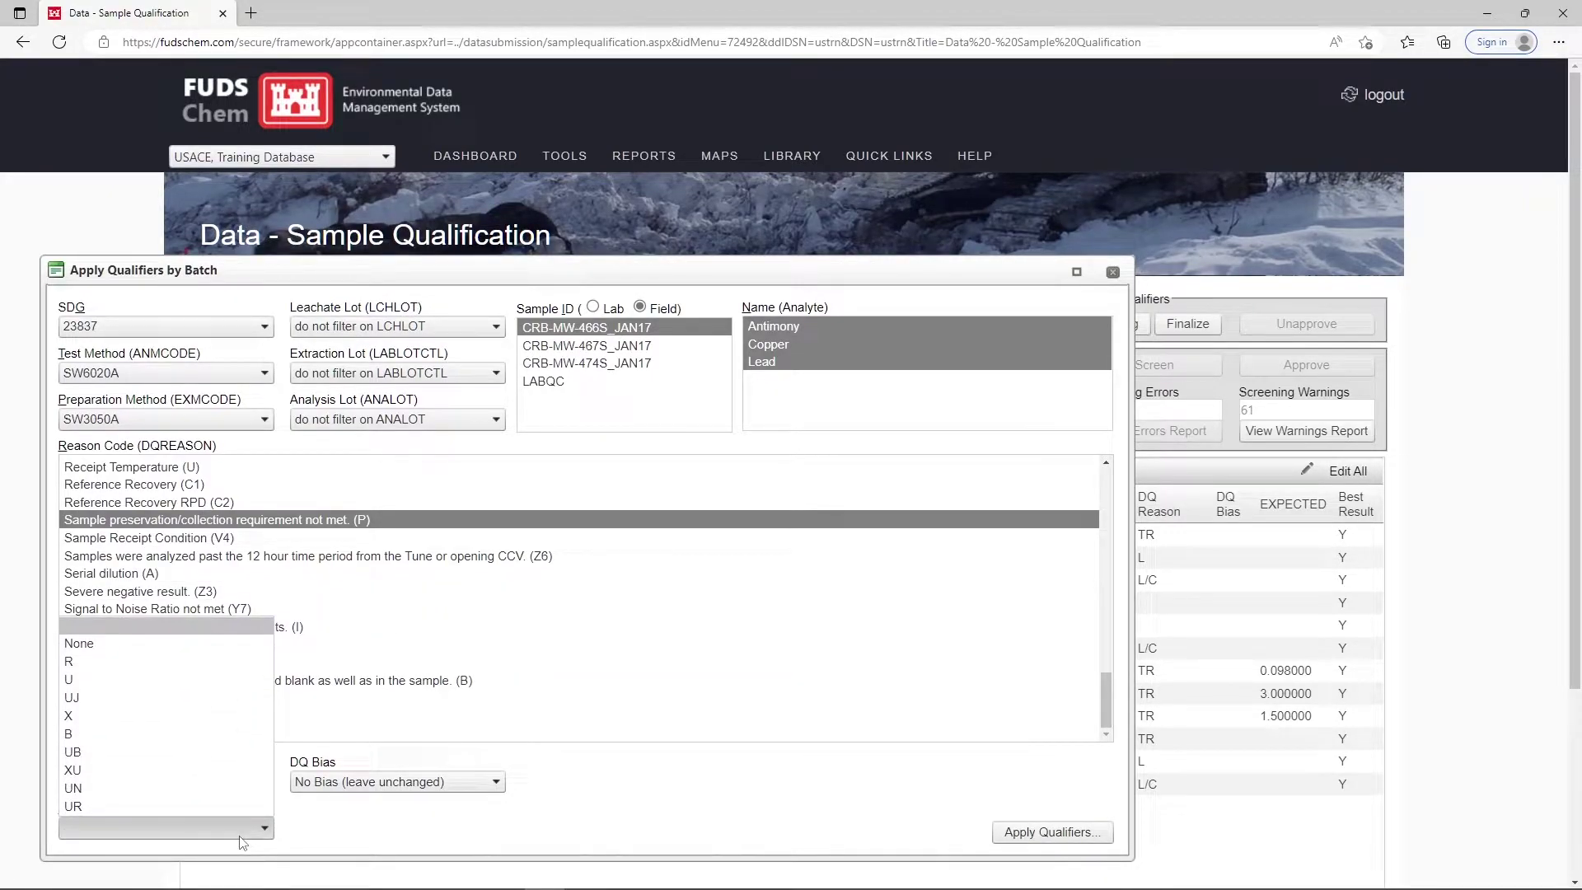
{"action": "left_click", "coordinate": [115, 697]}
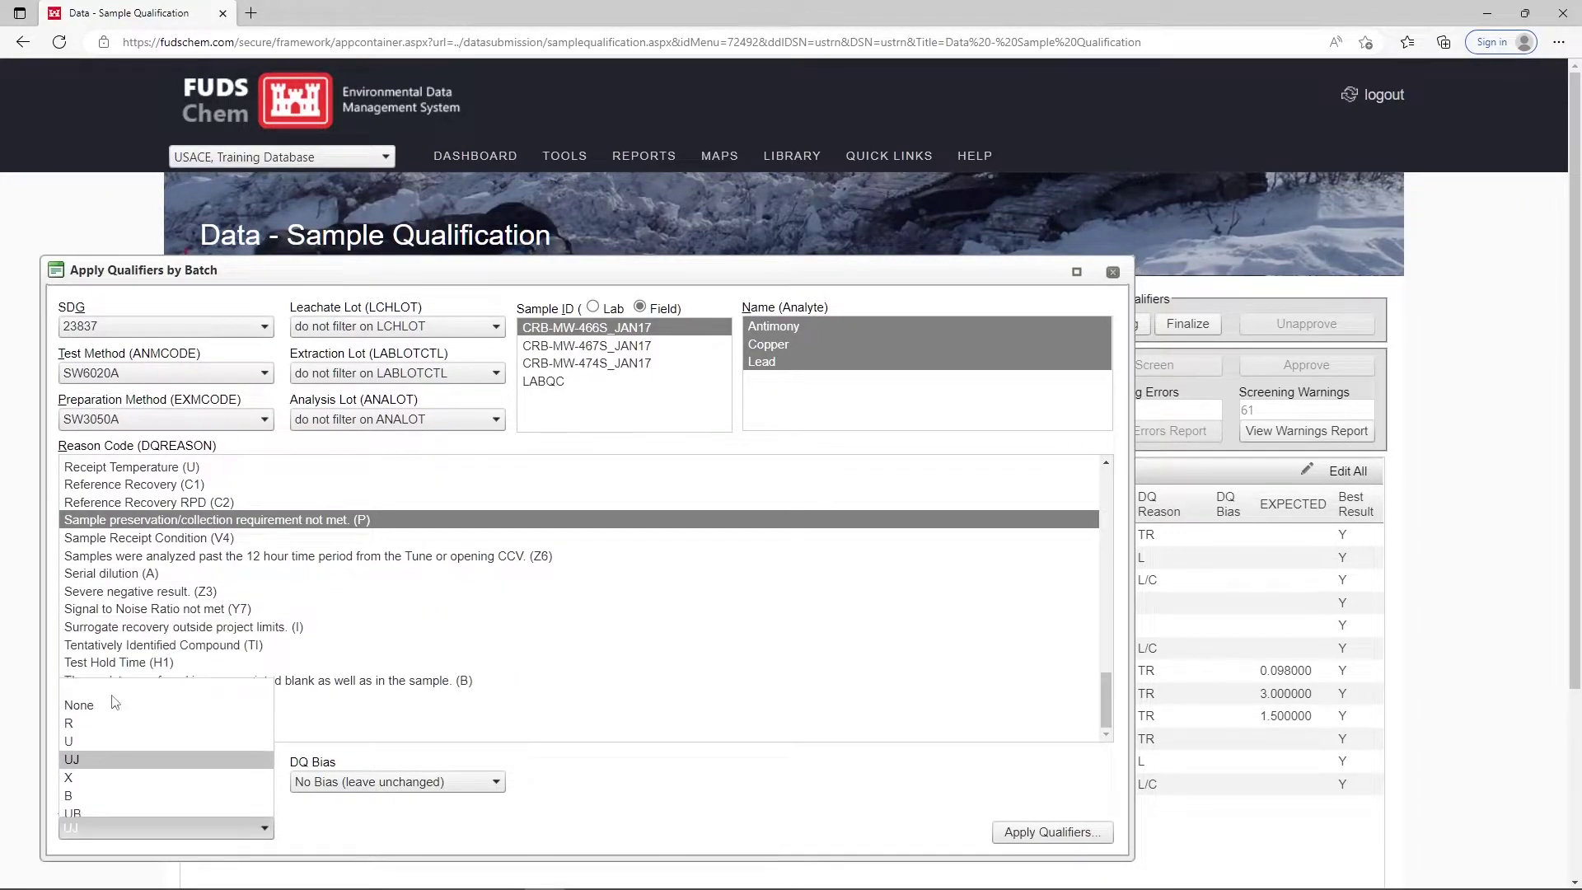
{"action": "left_click", "coordinate": [492, 791]}
{"action": "left_click", "coordinate": [428, 725]}
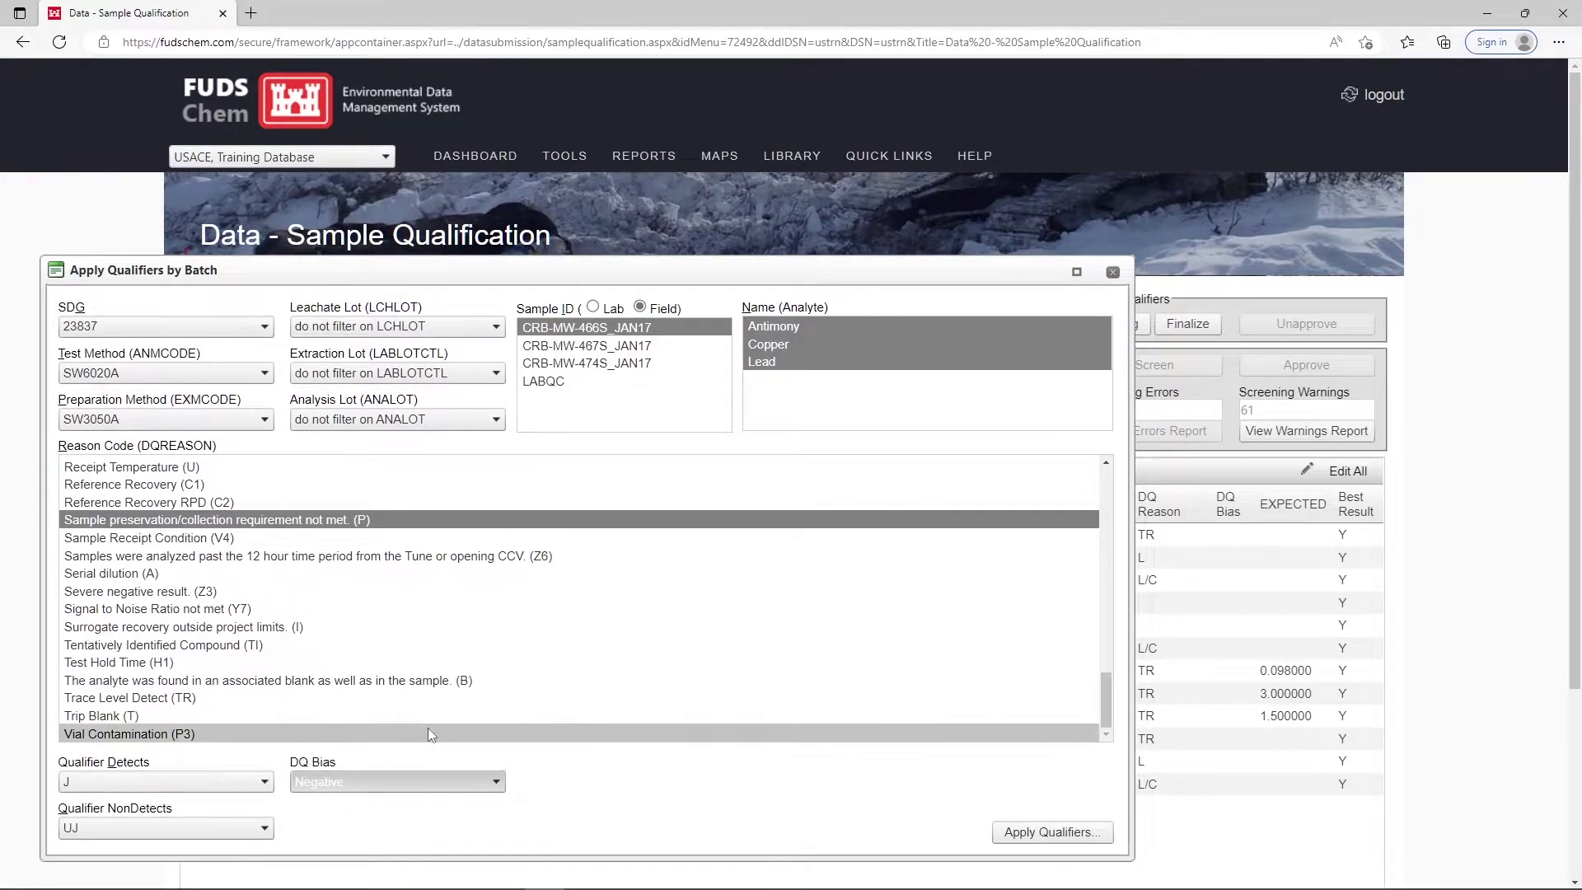
Apply the qualifiers and reason code to all matching records, then close the batch dialog.
{"action": "left_click", "coordinate": [1012, 834]}
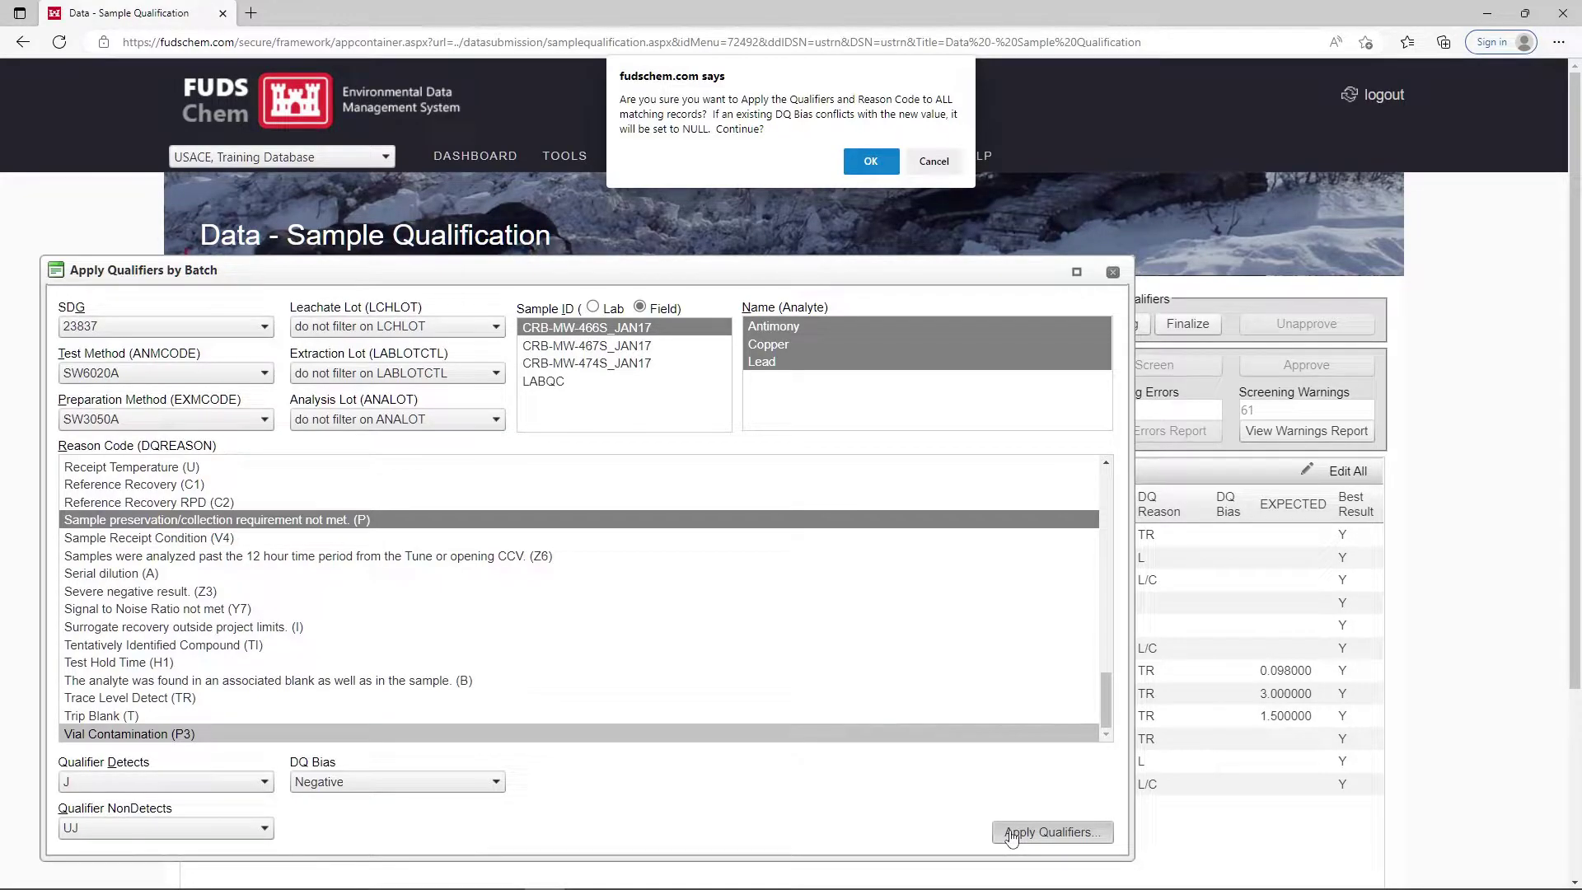
{"action": "left_click", "coordinate": [875, 168]}
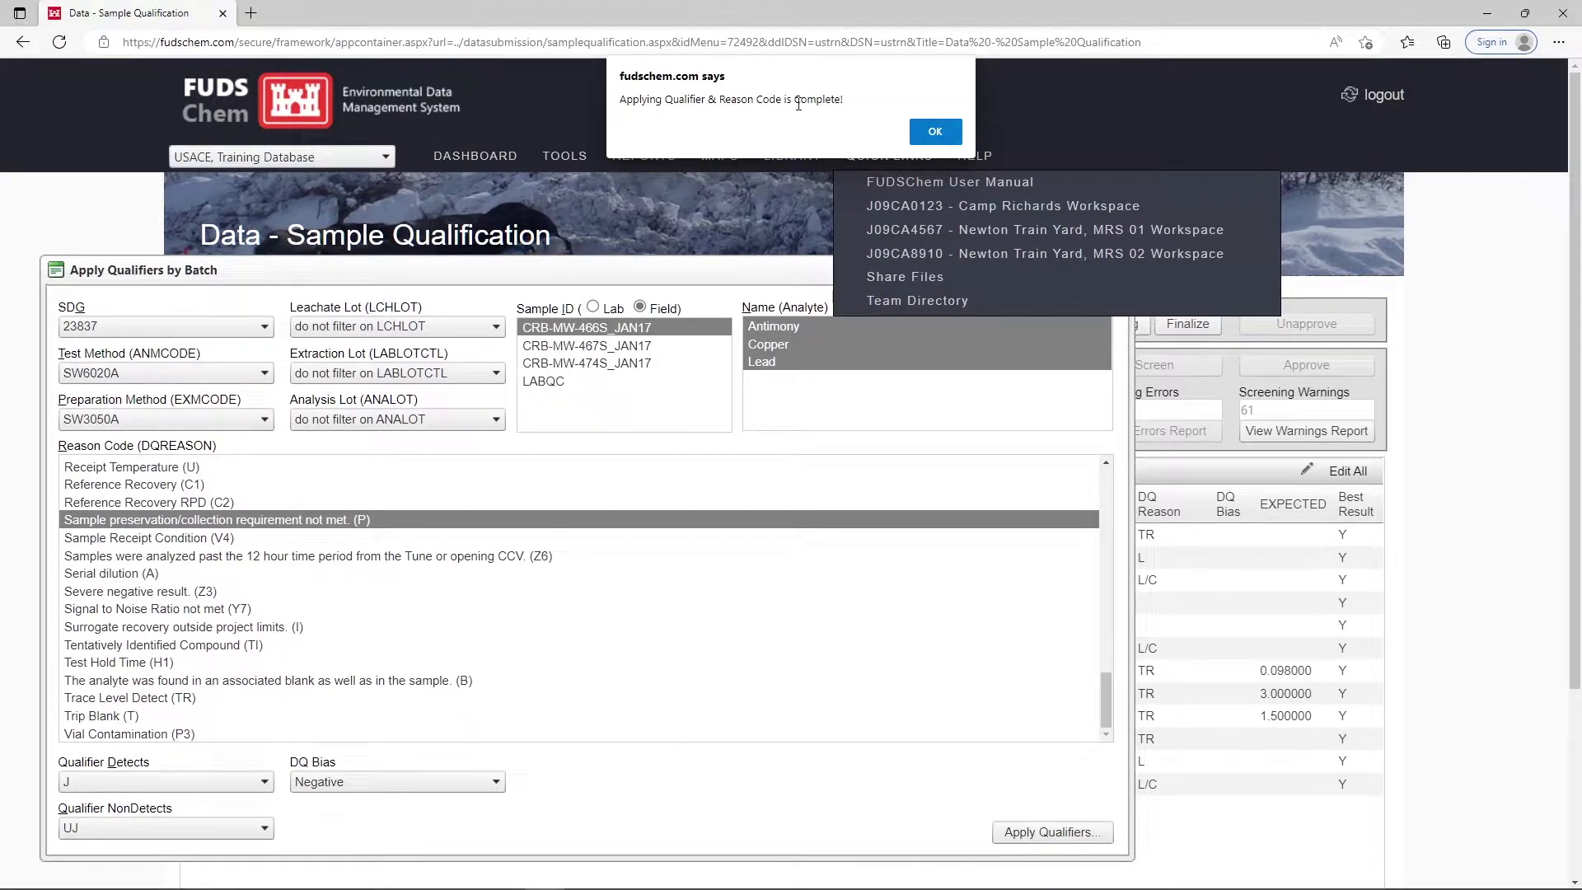
{"action": "left_click", "coordinate": [936, 134]}
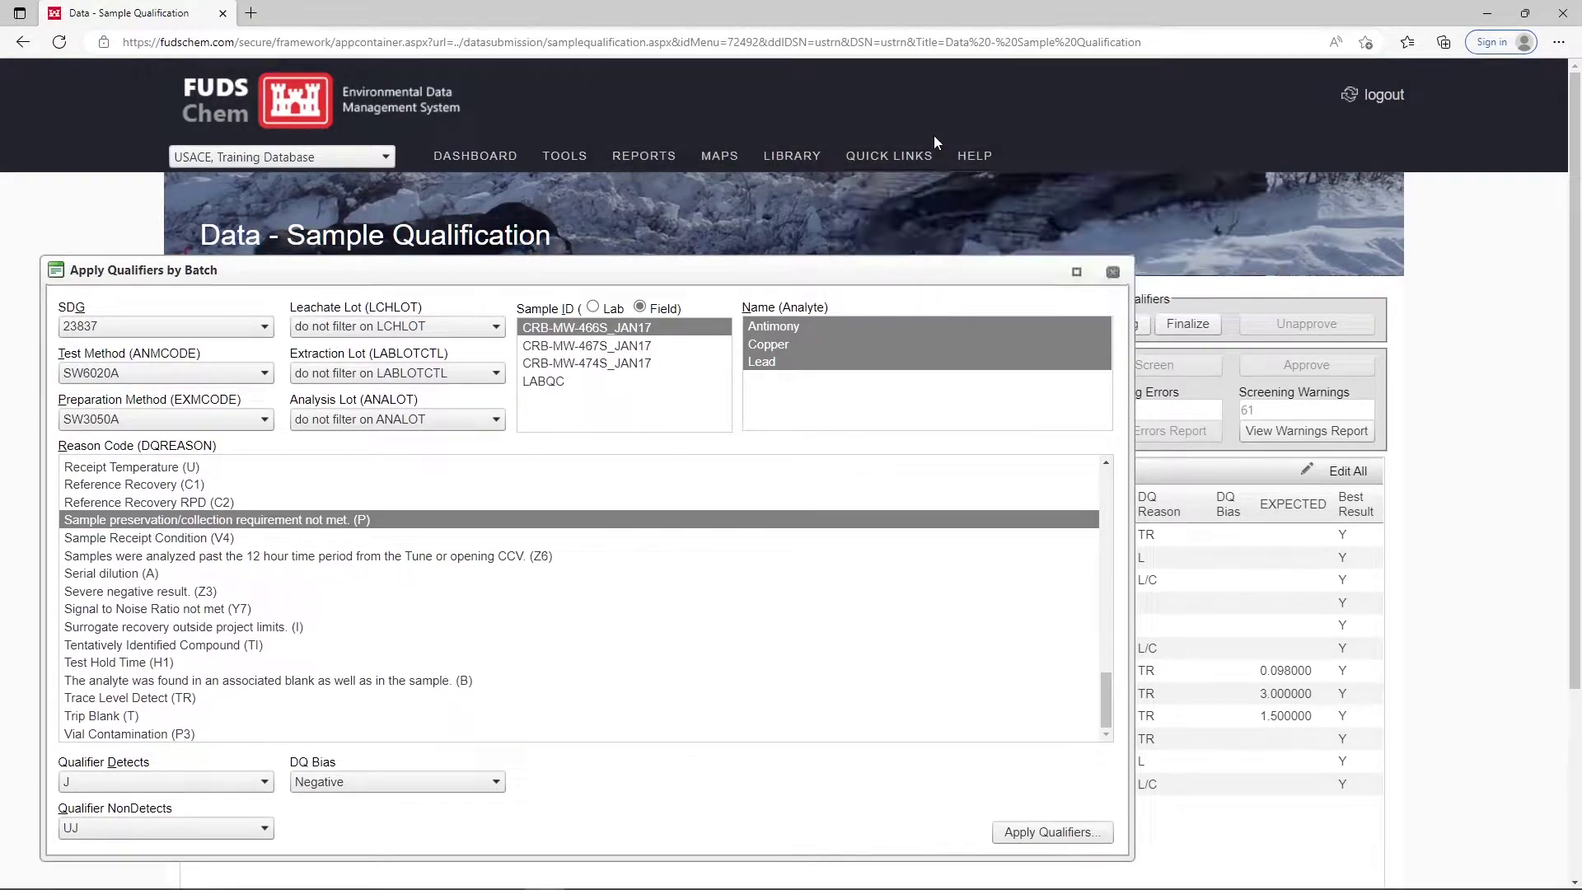
{"action": "left_click", "coordinate": [1112, 272]}
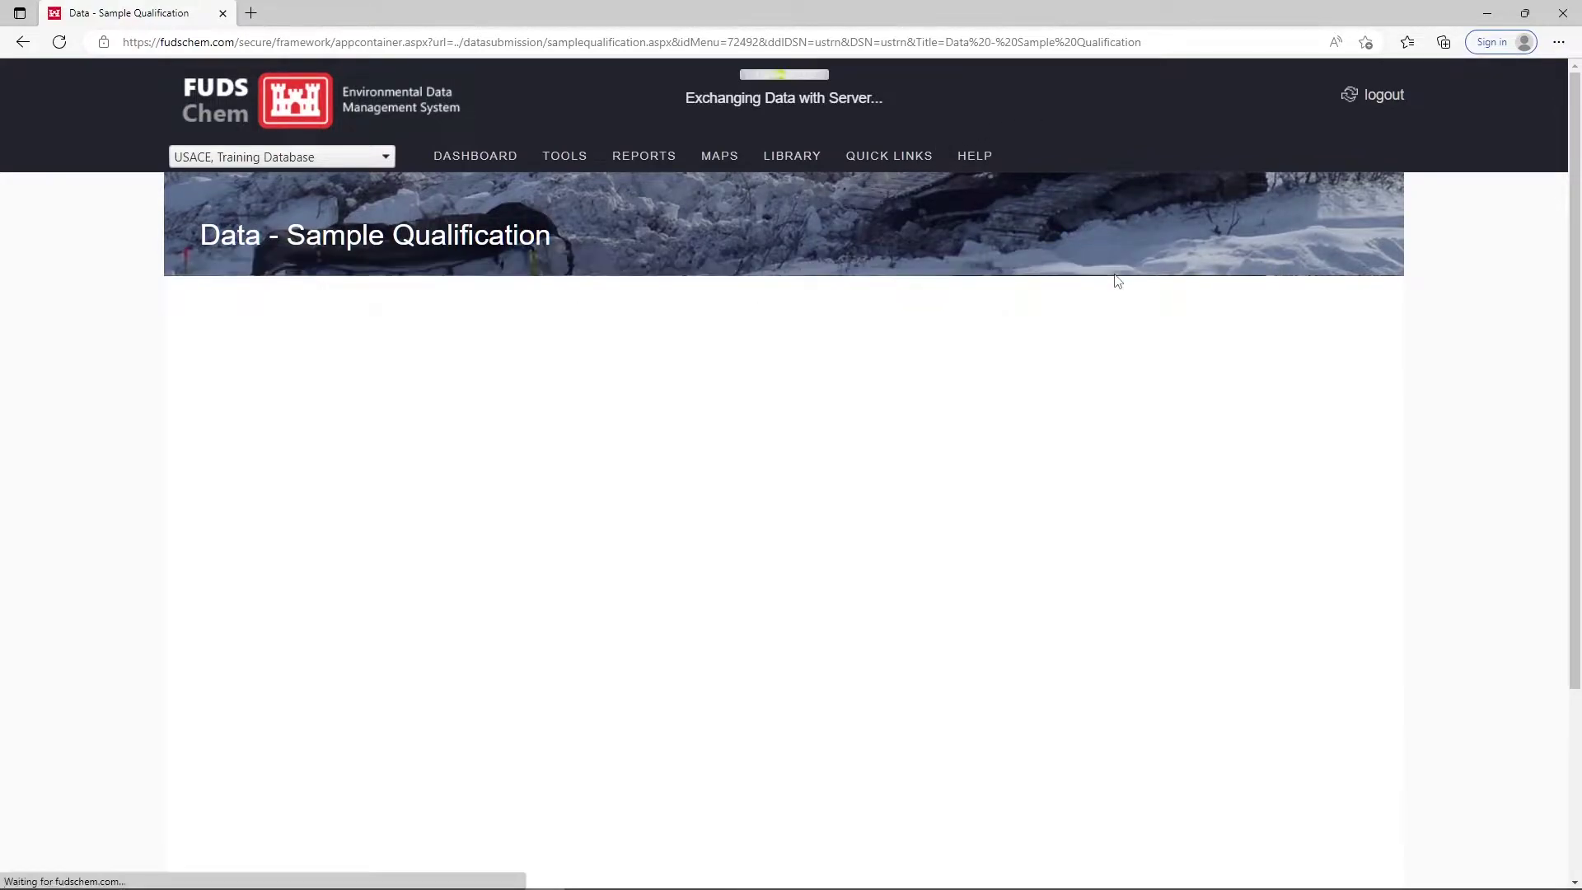
Redisplay the qualified sample results for test method SW6020A and preparation method SW3050A.
{"action": "left_click", "coordinate": [323, 363]}
{"action": "left_click", "coordinate": [272, 383]}
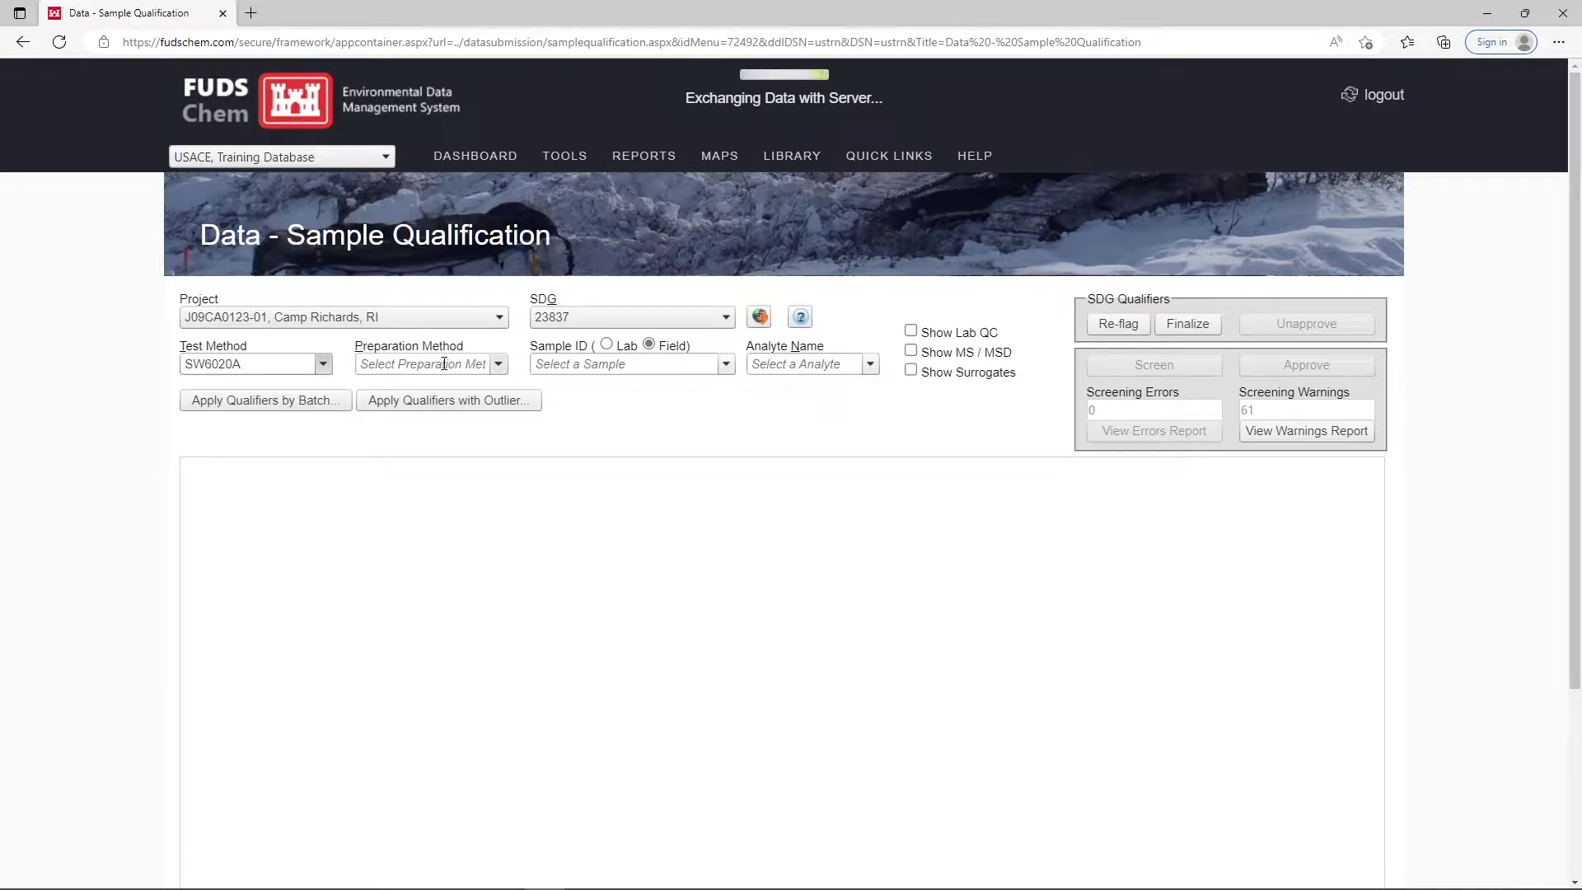
{"action": "left_click", "coordinate": [431, 382]}
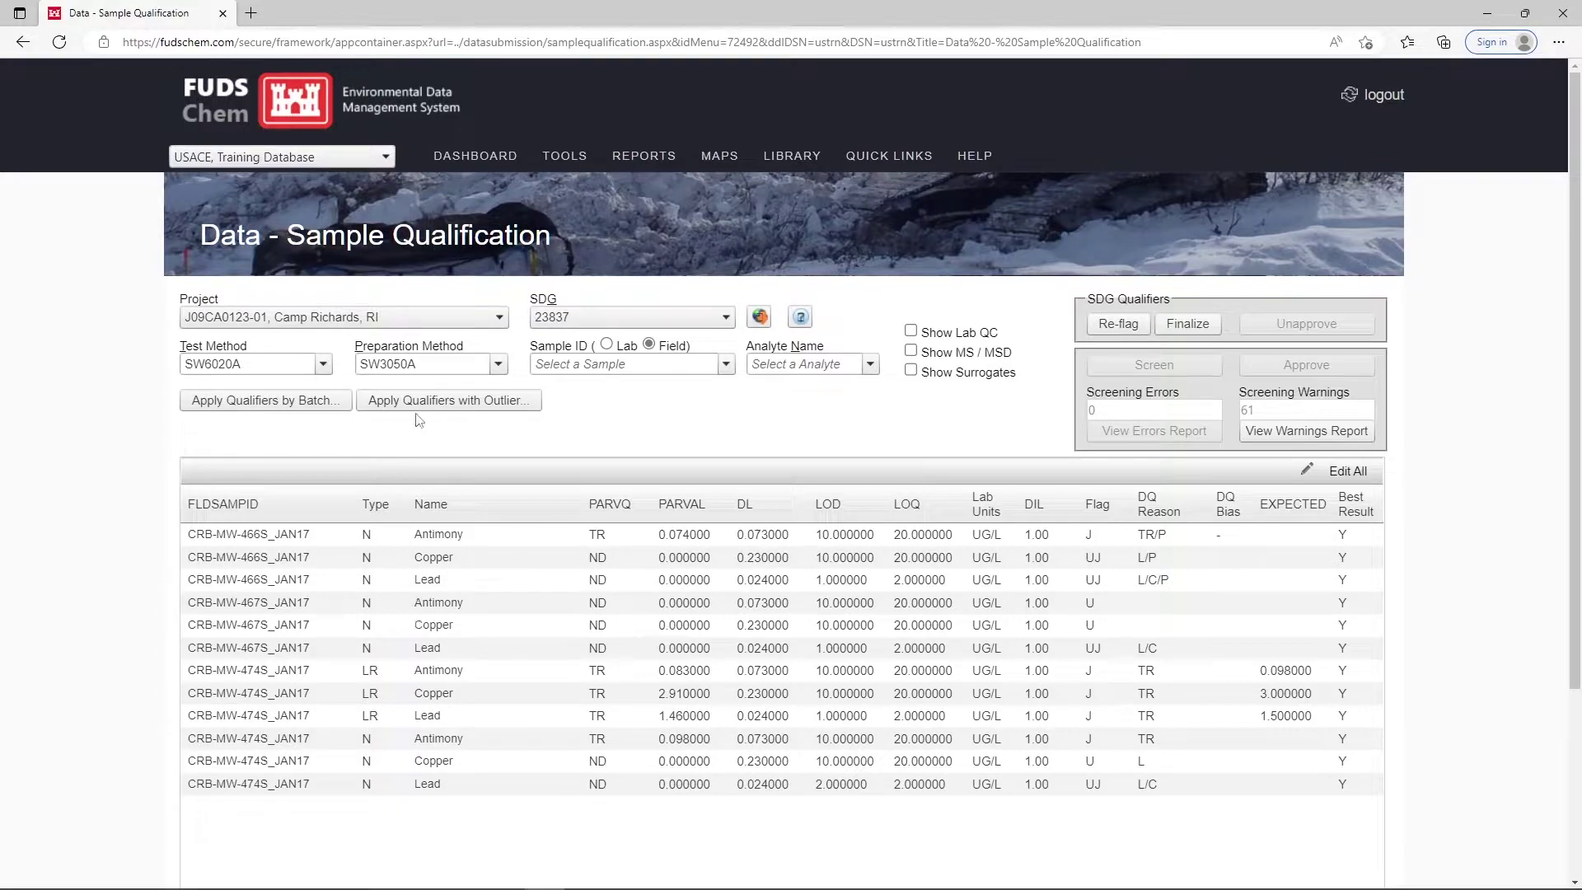
Open Apply Qualifiers with Outlier and select field samples CRB-MW-466S_JAN17, CRB-MW-467S_JAN17 and CRB-MW-474S_JAN17.
{"action": "left_click", "coordinate": [520, 404]}
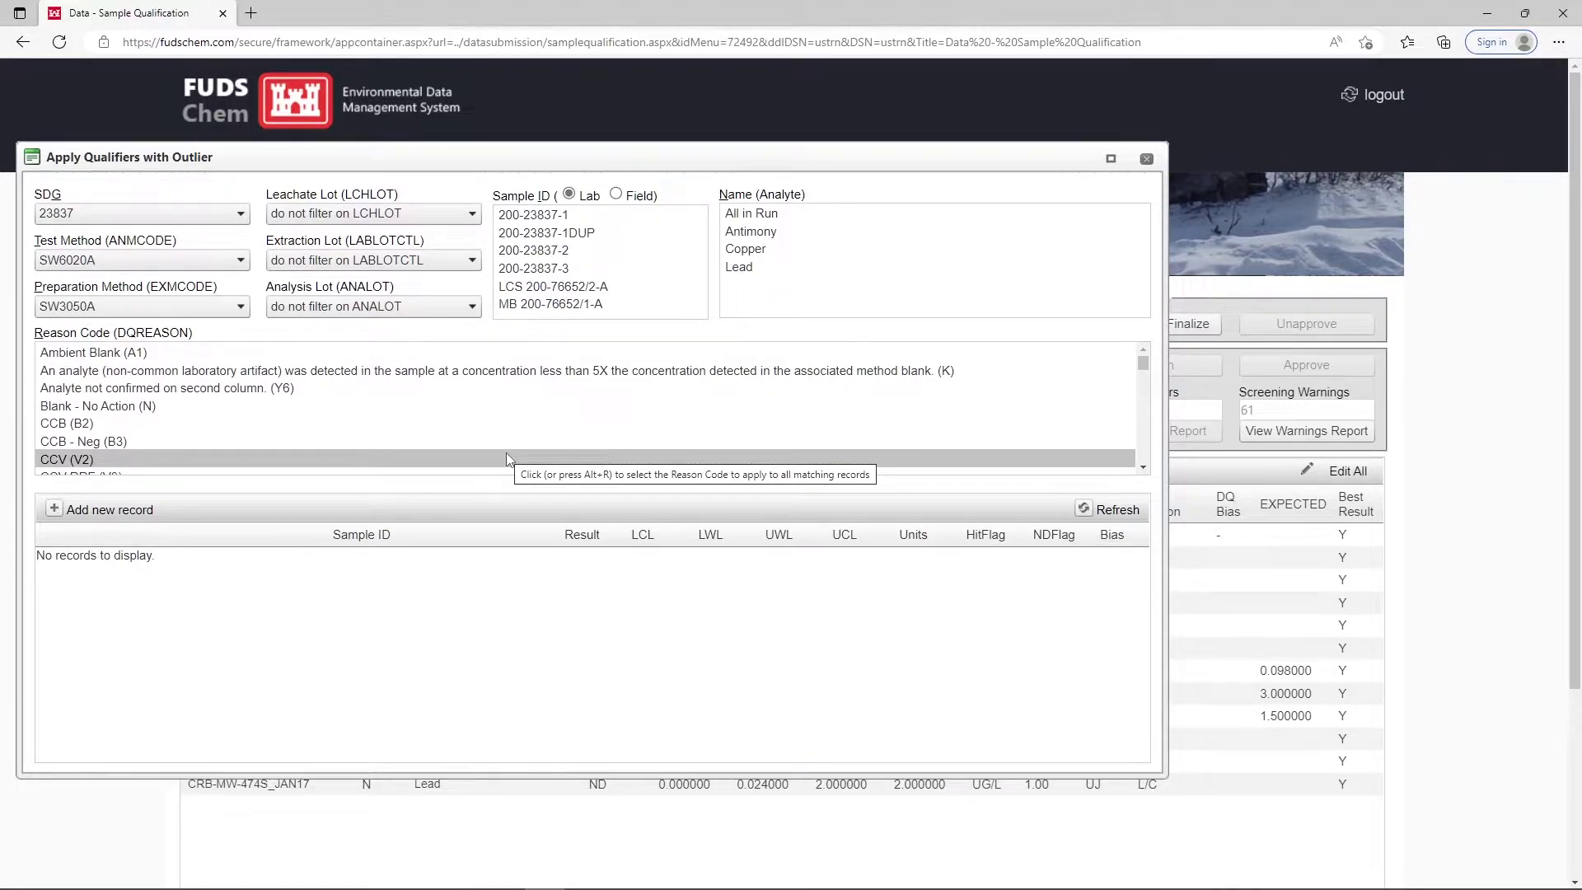
{"action": "left_click", "coordinate": [615, 193]}
{"action": "left_click_drag", "start_coordinate": [622, 217], "coordinate": [628, 259]}
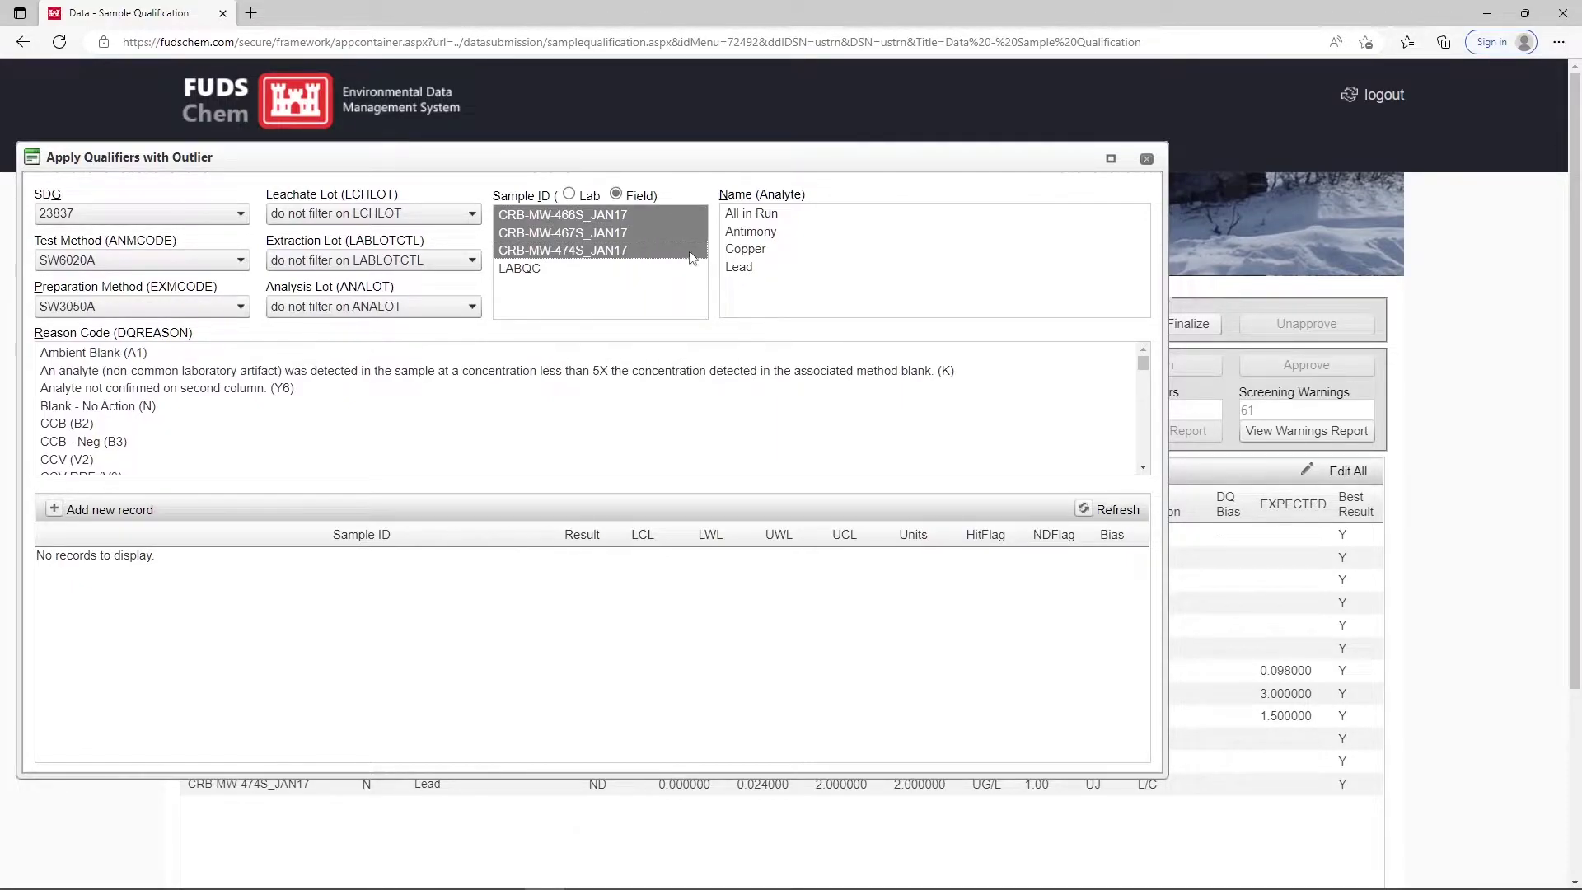
Select analyte Antimony and reason code CCV (V2), and start a new outlier record.
{"action": "left_click", "coordinate": [766, 234]}
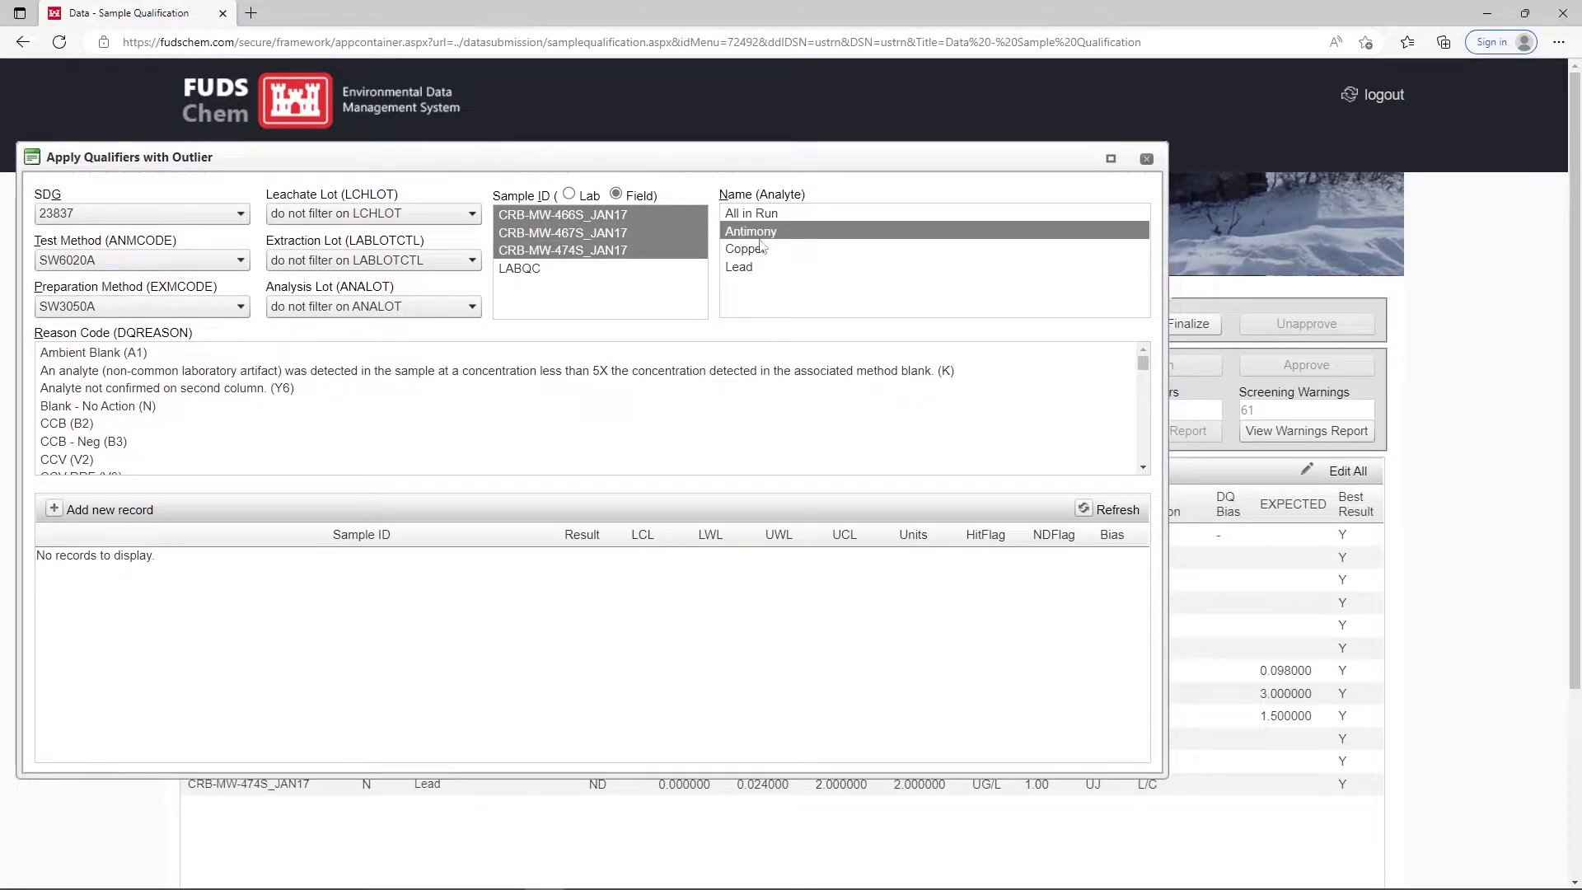
{"action": "left_click", "coordinate": [89, 461]}
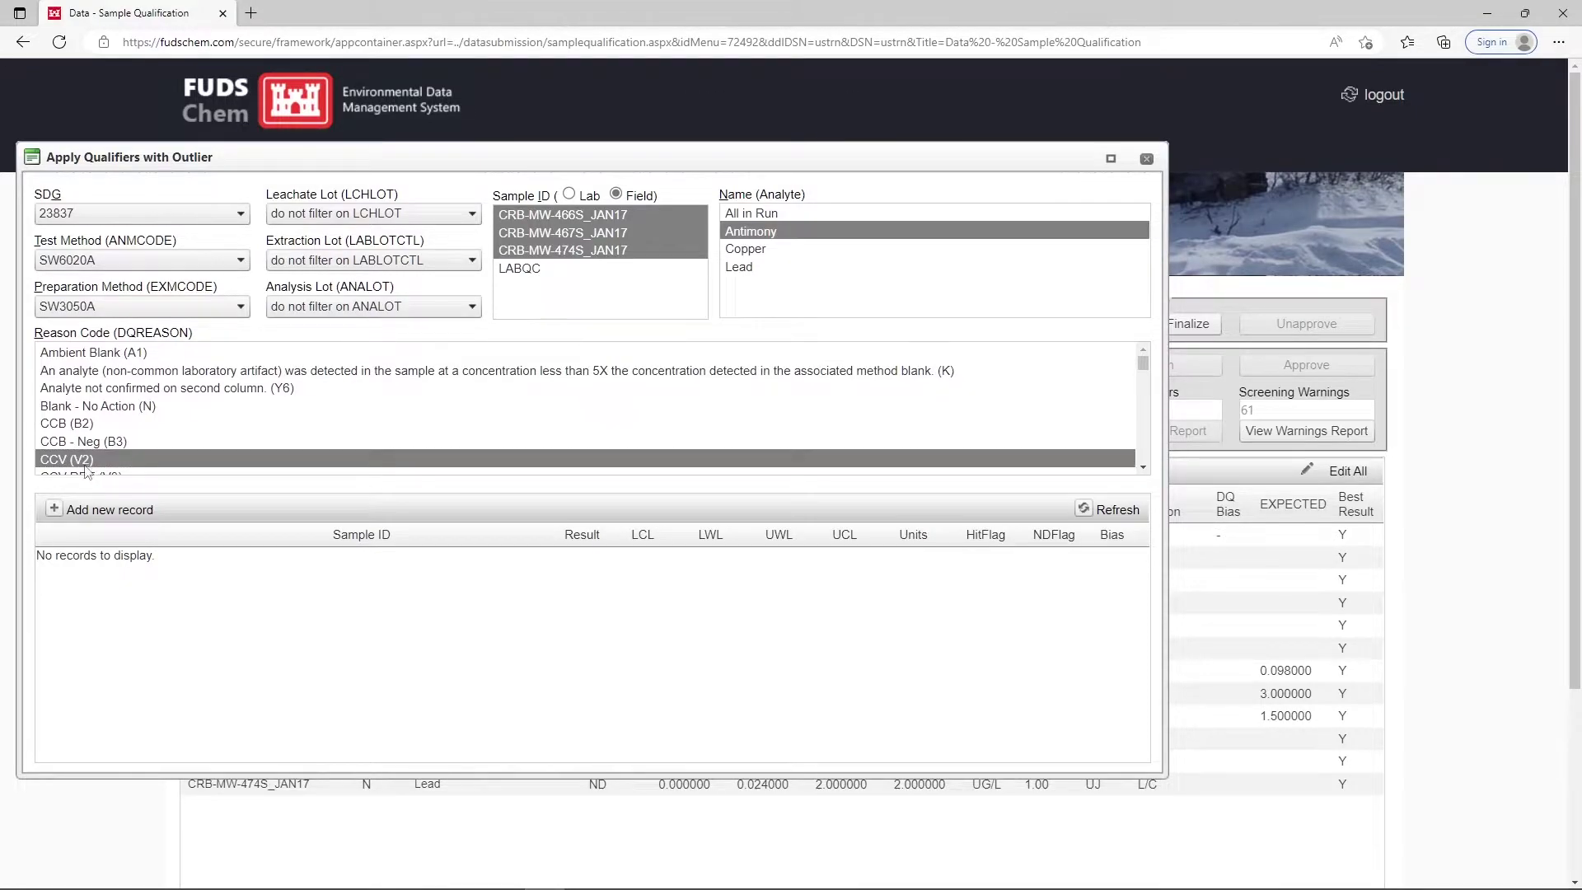
{"action": "left_click", "coordinate": [54, 510]}
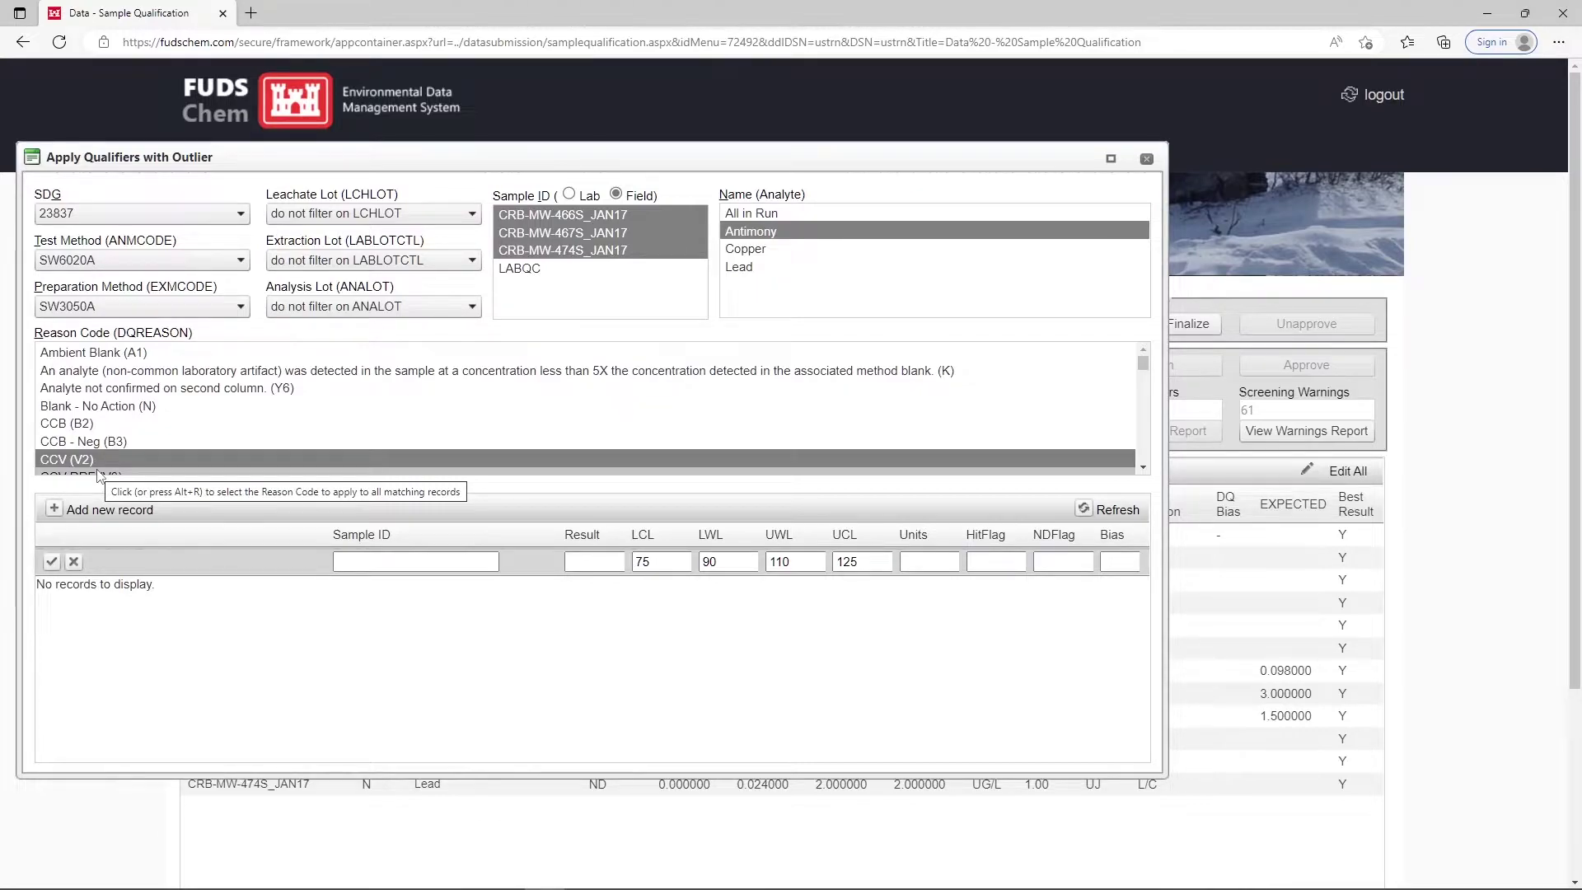
{"action": "left_click_drag", "start_coordinate": [594, 154], "coordinate": [595, 237]}
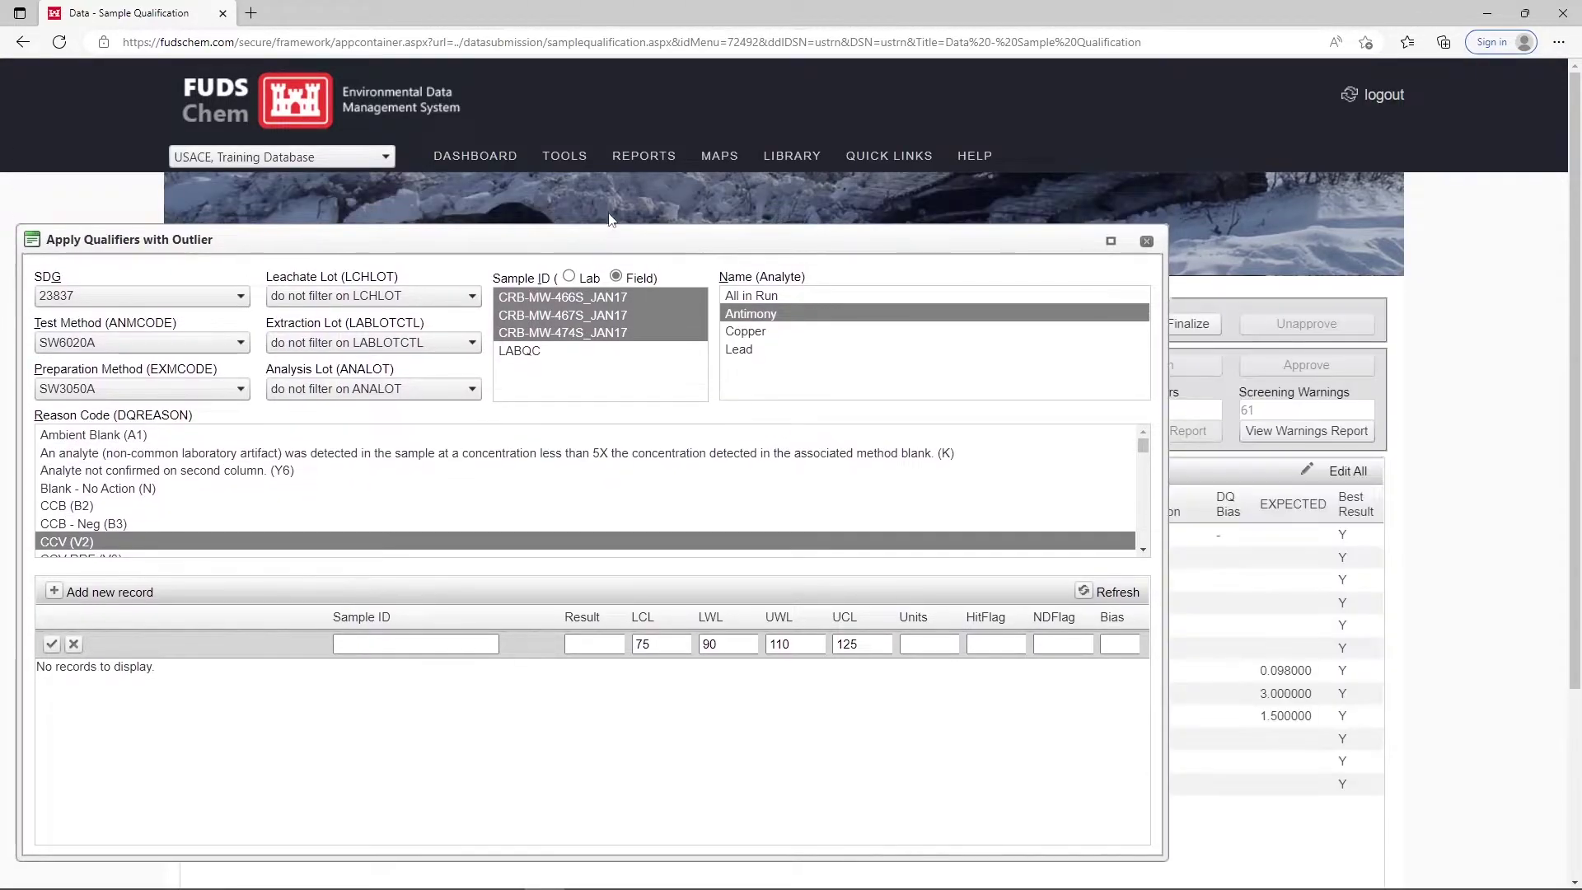
{"action": "mouse_move", "coordinate": [632, 161]}
{"action": "mouse_move", "coordinate": [865, 278]}
Enter CCV-1 as the outlier's sample ID, with a result of 40 and units of PERCENT.
{"action": "left_click", "coordinate": [379, 642]}
{"action": "left_click", "coordinate": [380, 643]}
{"action": "type", "text": "CCV-1"}
{"action": "left_click", "coordinate": [596, 643]}
{"action": "type", "text": "40"}
{"action": "left_click", "coordinate": [941, 645]}
{"action": "type", "text": "PERCENT"}
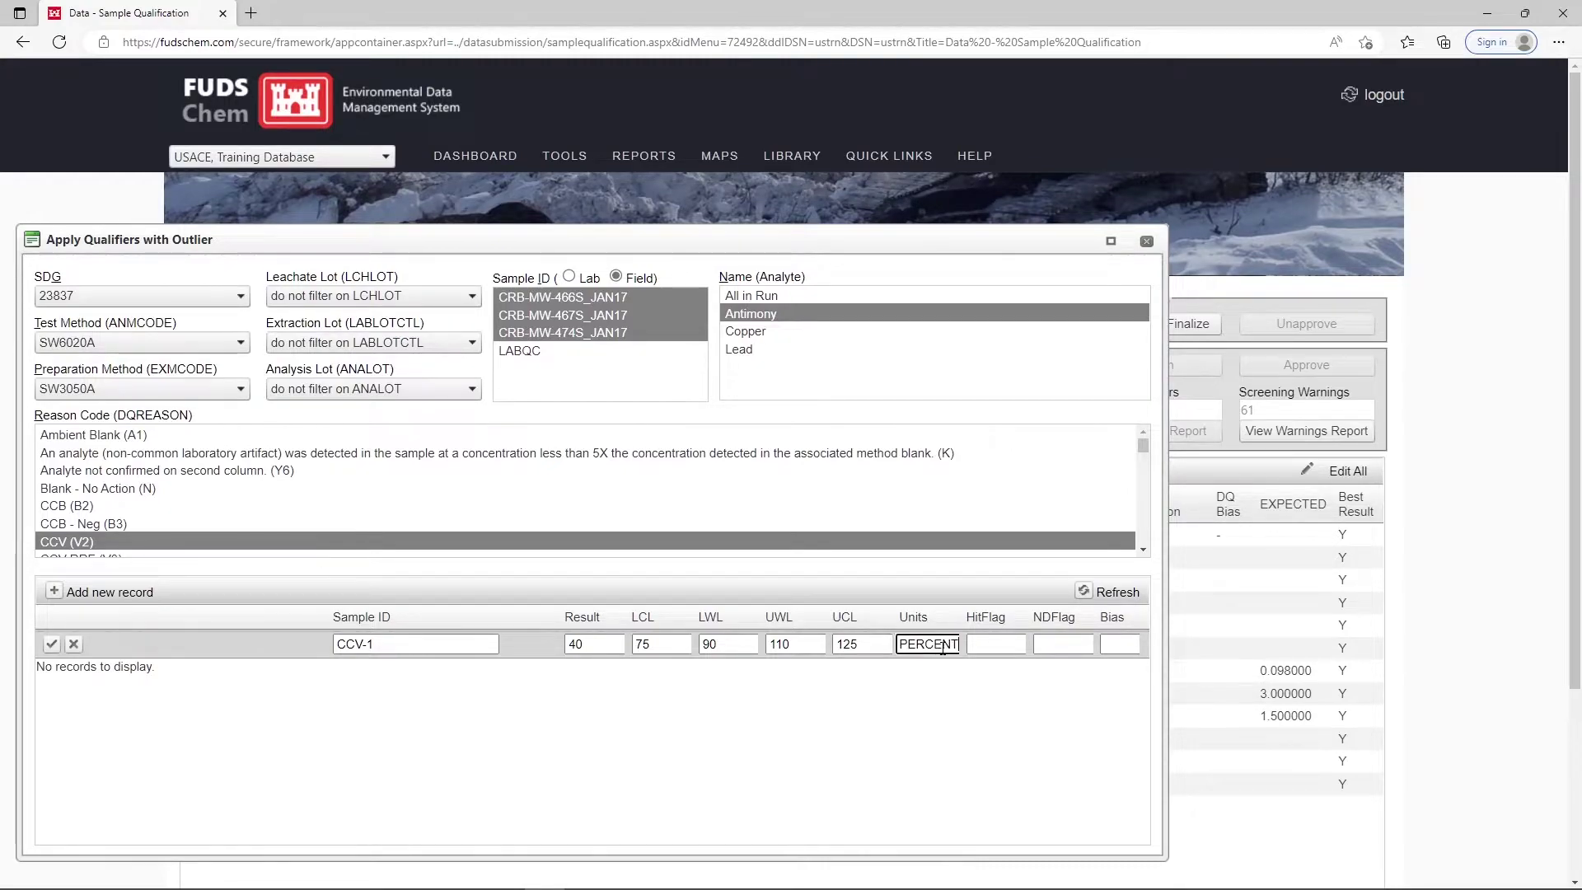
Set the outlier's HitFlag and NDFlag to X and its bias to -, save the record and close the outlier dialog.
{"action": "left_click", "coordinate": [981, 647]}
{"action": "type", "text": "X"}
{"action": "key", "text": "Tab"}
{"action": "type", "text": "X"}
{"action": "key", "text": "Tab"}
{"action": "type", "text": "-"}
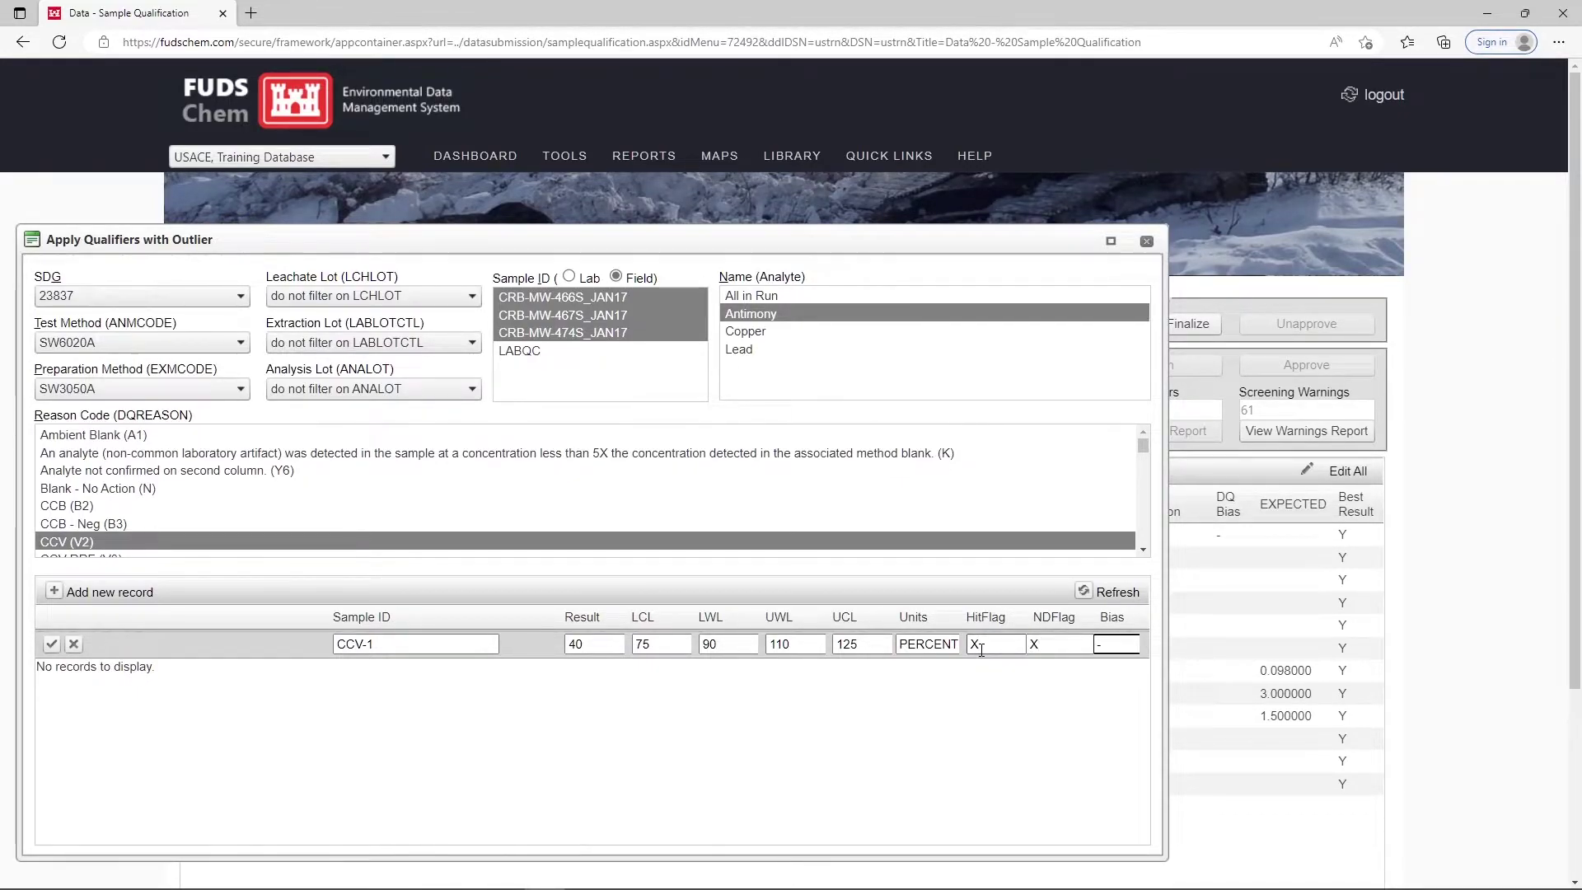
{"action": "left_click", "coordinate": [51, 645]}
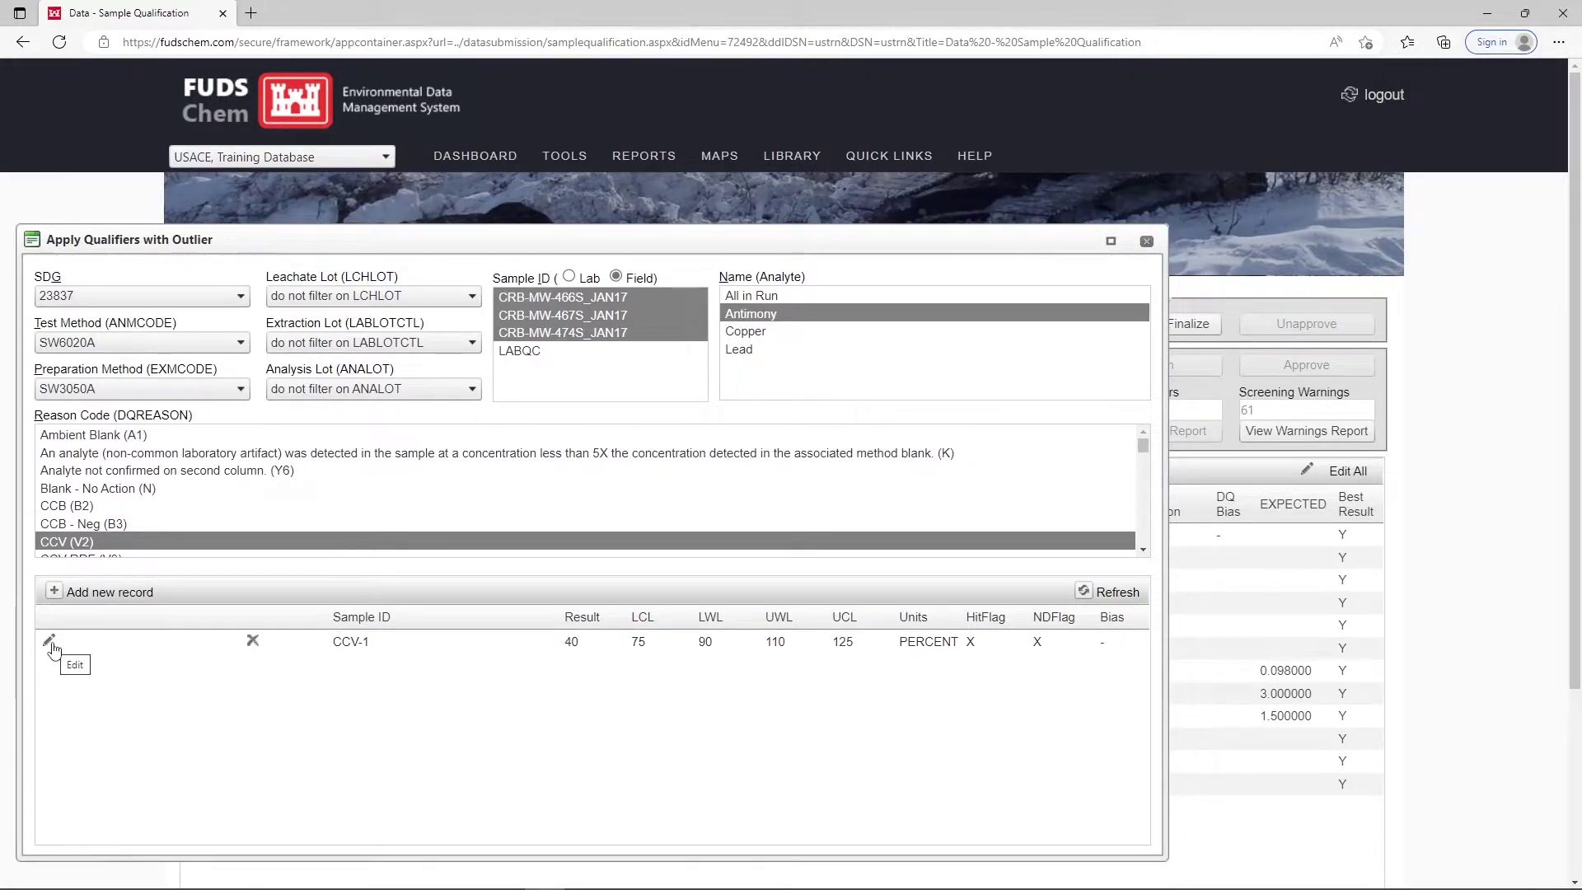
{"action": "left_click", "coordinate": [1146, 243]}
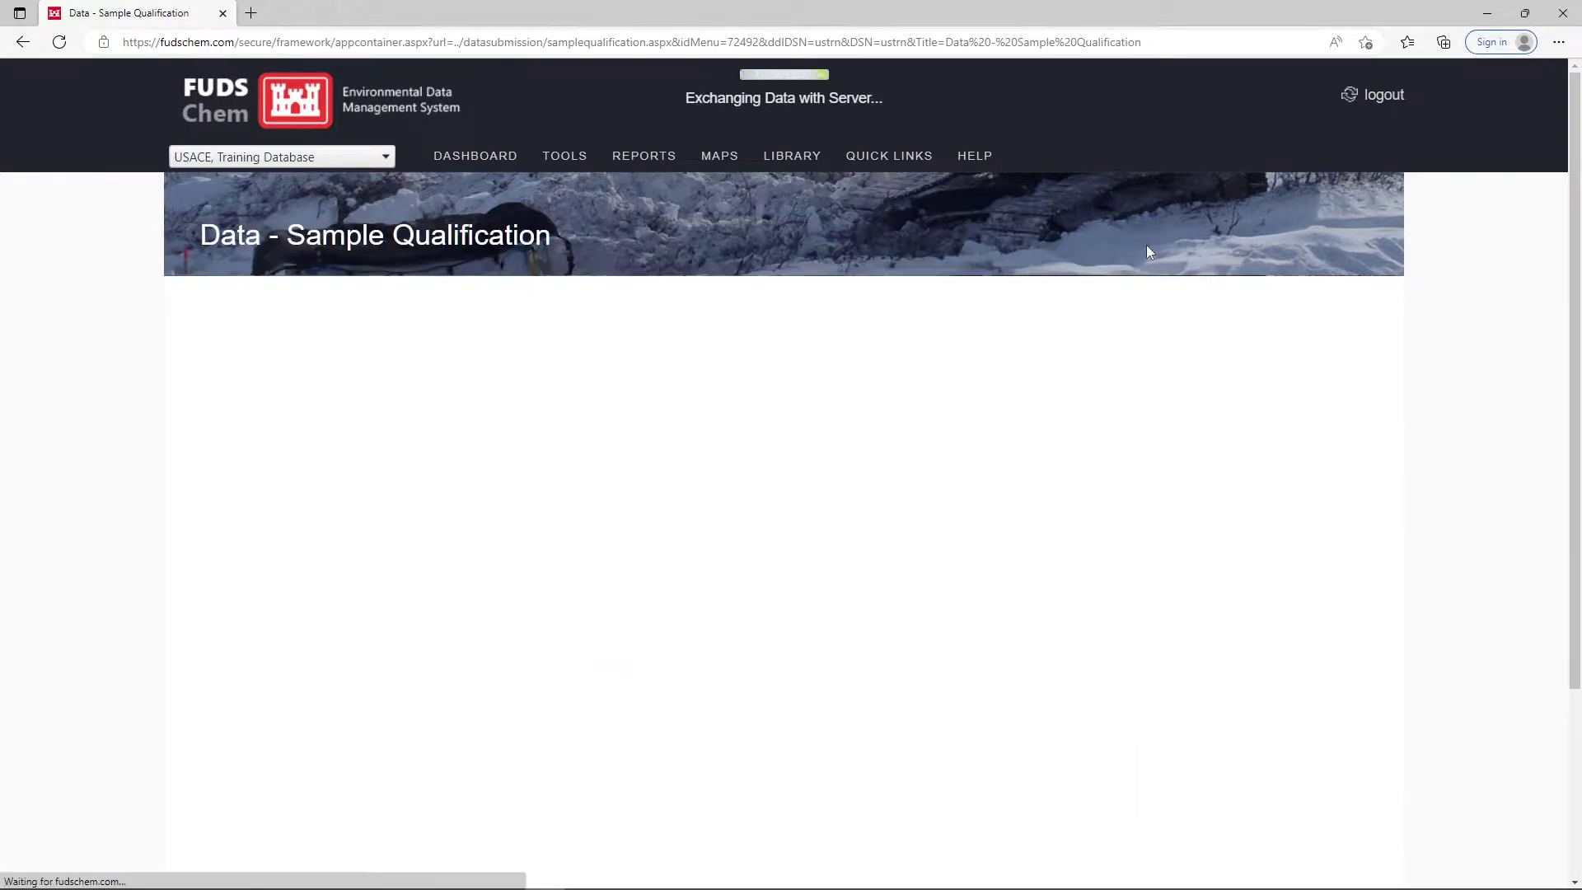
Redisplay the sample results for test method SW6020A and preparation method SW3050A after the outlier qualification.
{"action": "left_click", "coordinate": [322, 364]}
{"action": "left_click", "coordinate": [313, 376]}
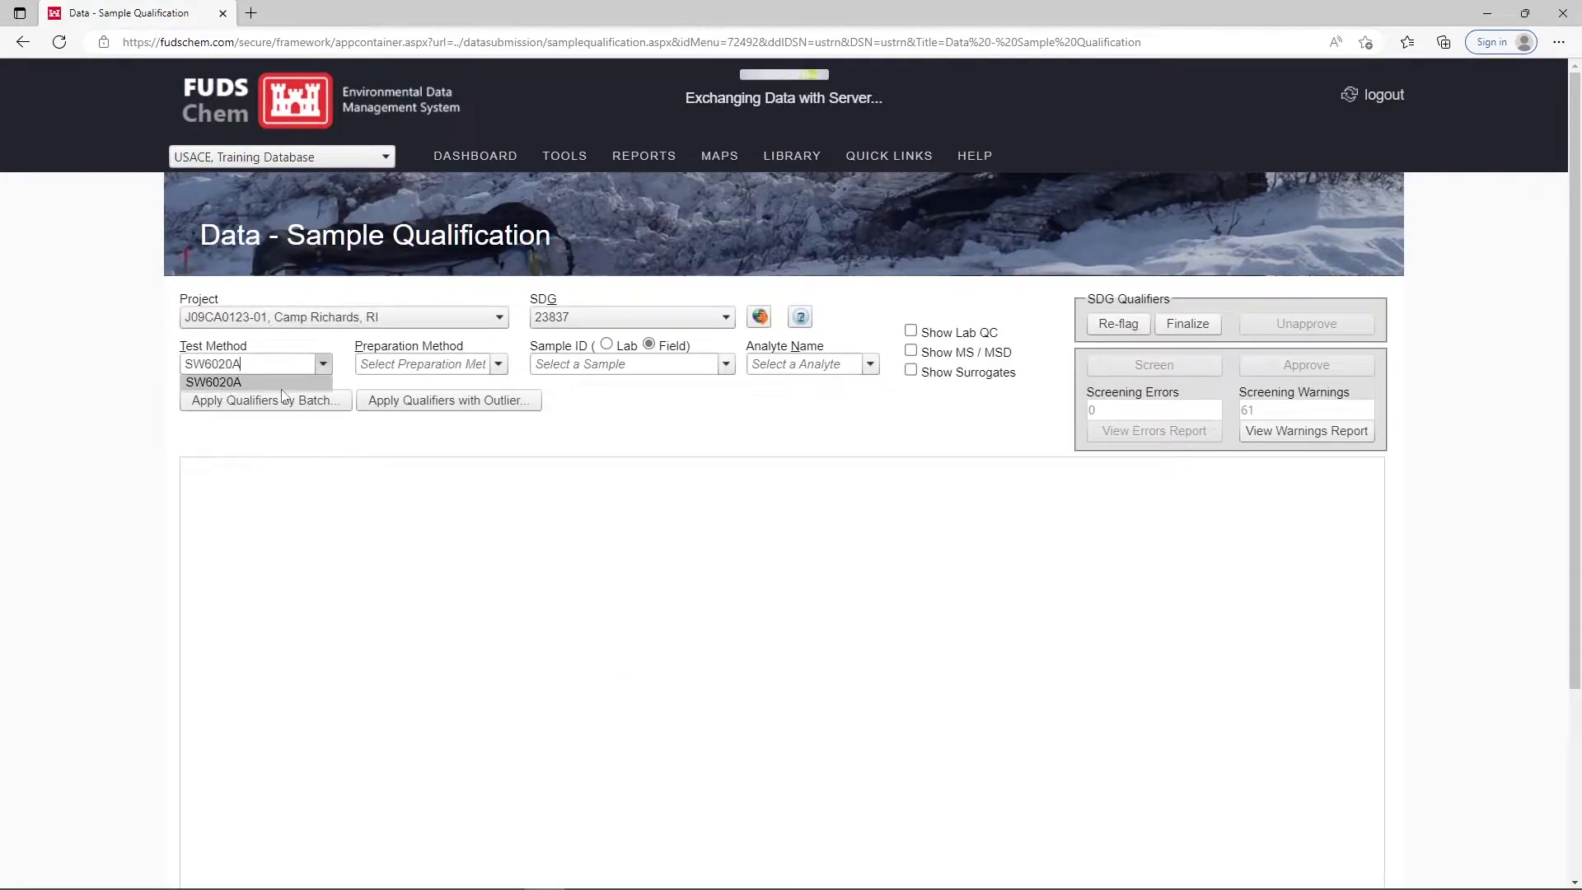
{"action": "left_click", "coordinate": [479, 363]}
{"action": "left_click", "coordinate": [427, 382]}
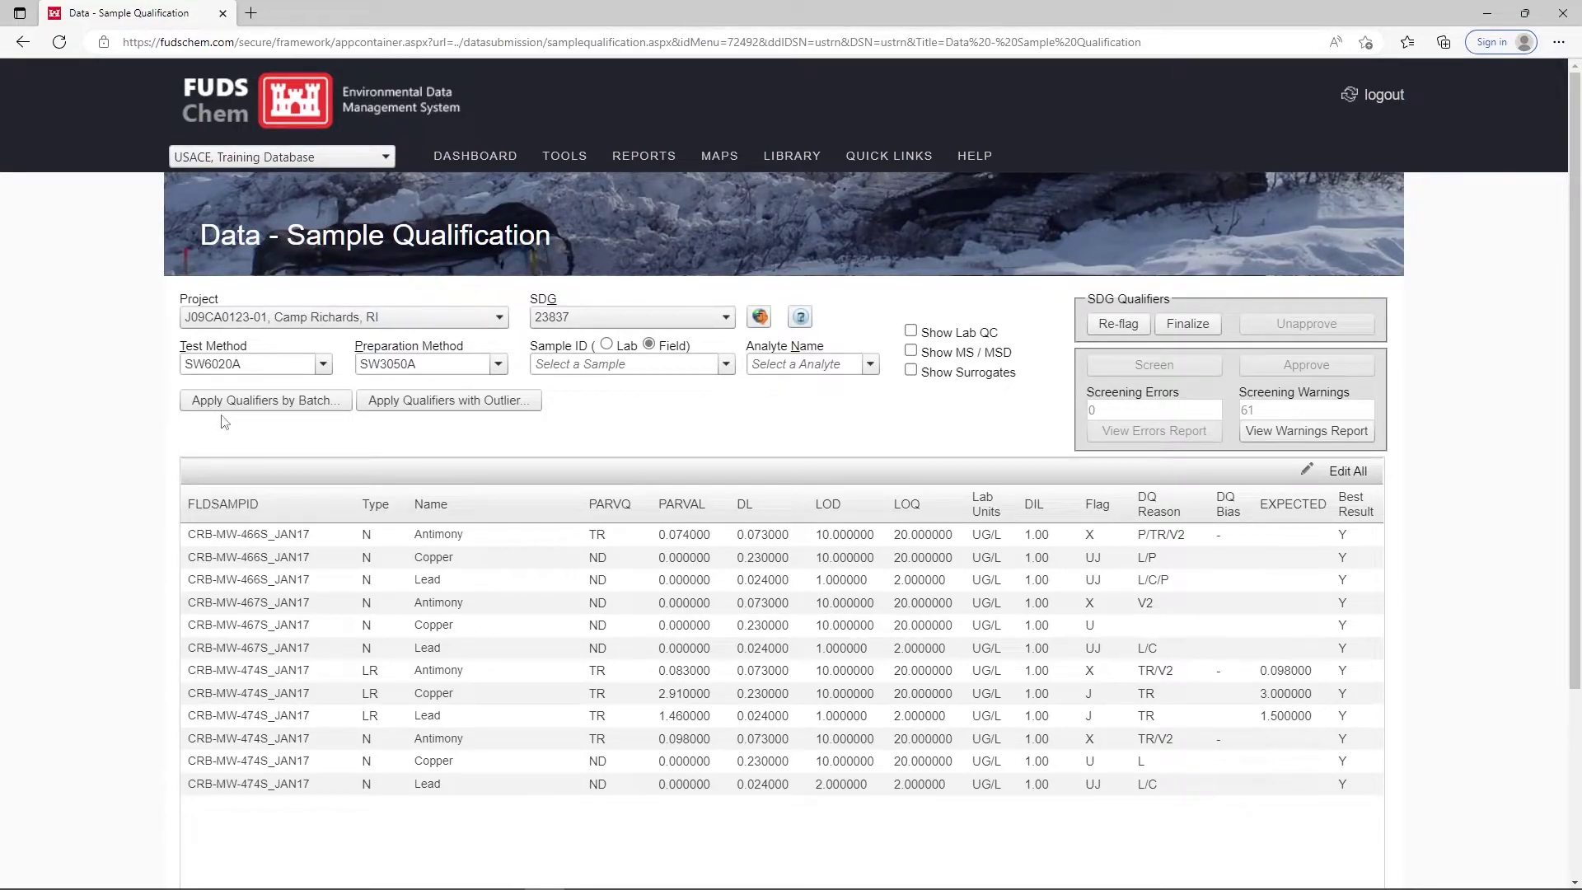
Edit the results grid to clear the flag of the CRB-MW-466S_JAN17 Antimony record, and save all changes.
{"action": "left_click", "coordinate": [1355, 477]}
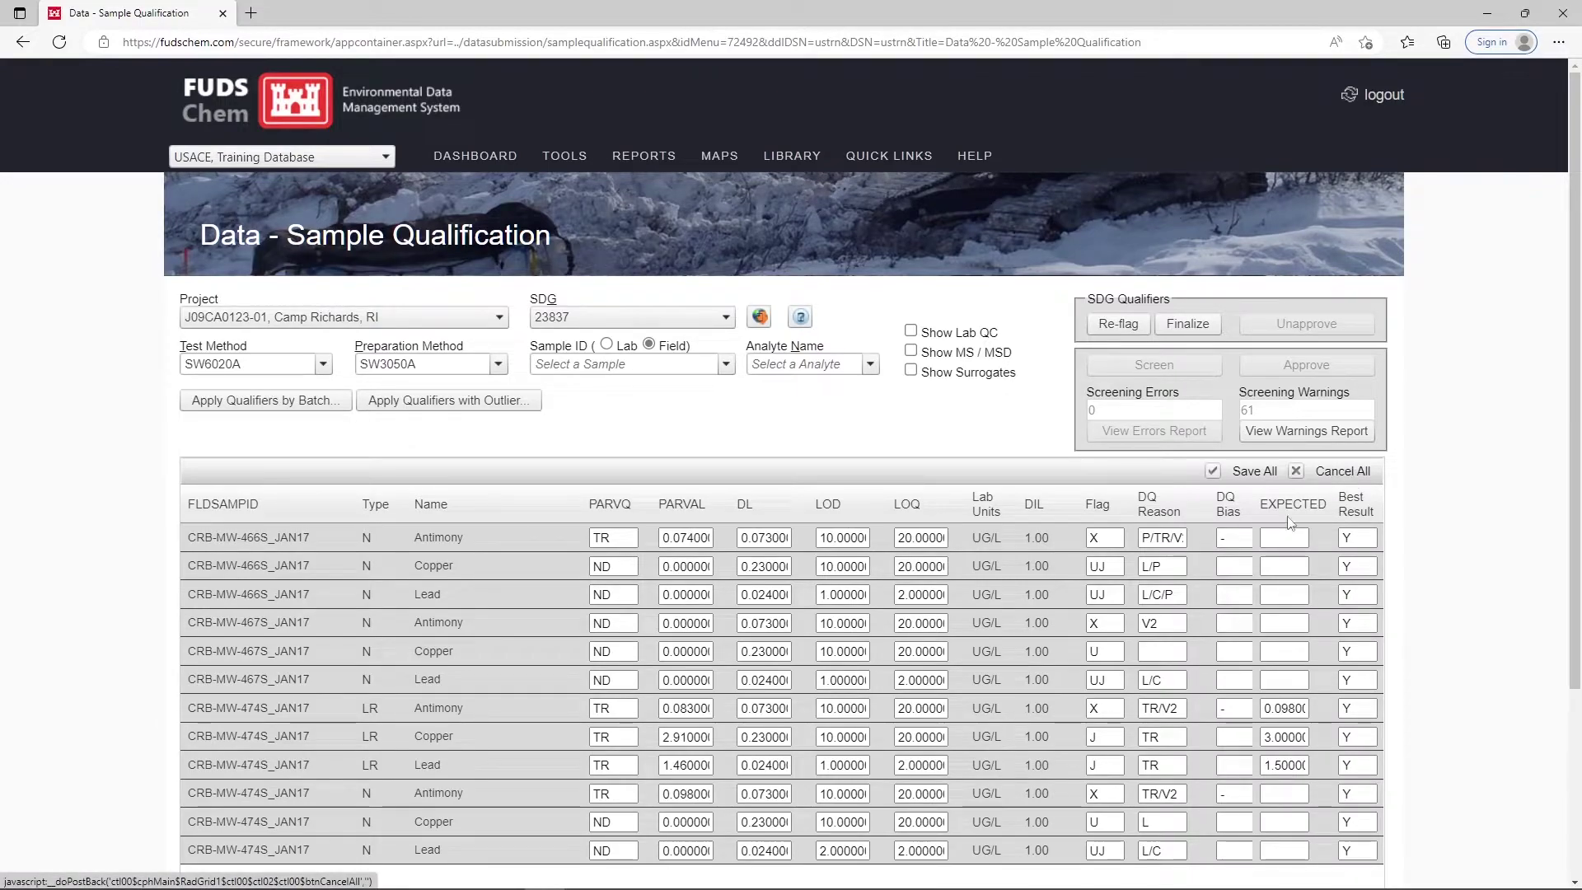
{"action": "left_click", "coordinate": [1107, 543]}
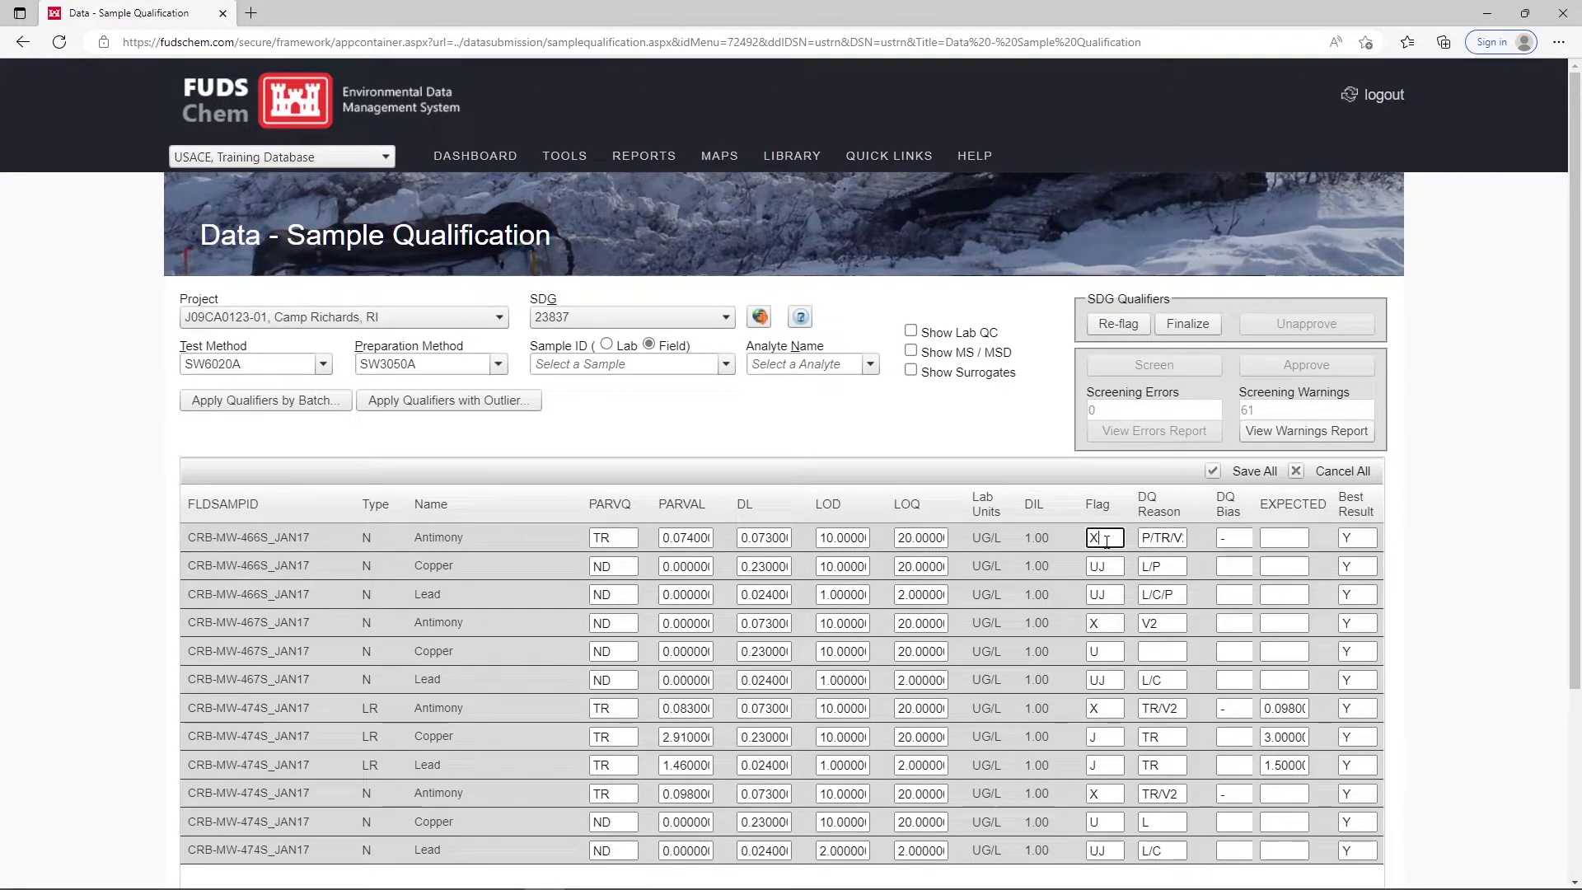
{"action": "key", "text": "BackSpace"}
{"action": "left_click", "coordinate": [1256, 474]}
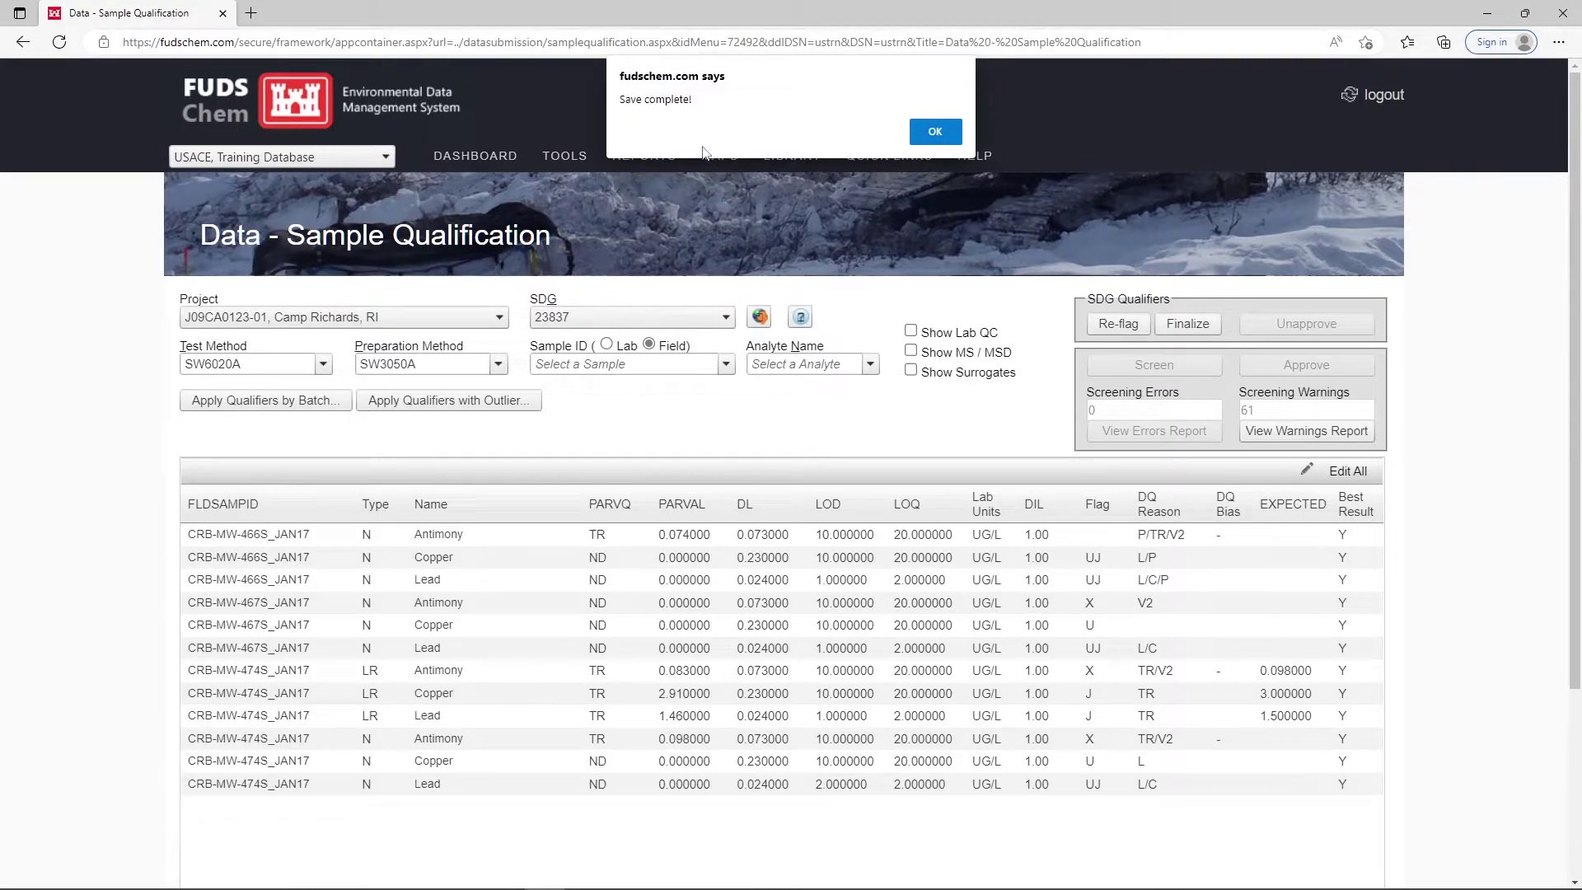
{"action": "left_click", "coordinate": [935, 133]}
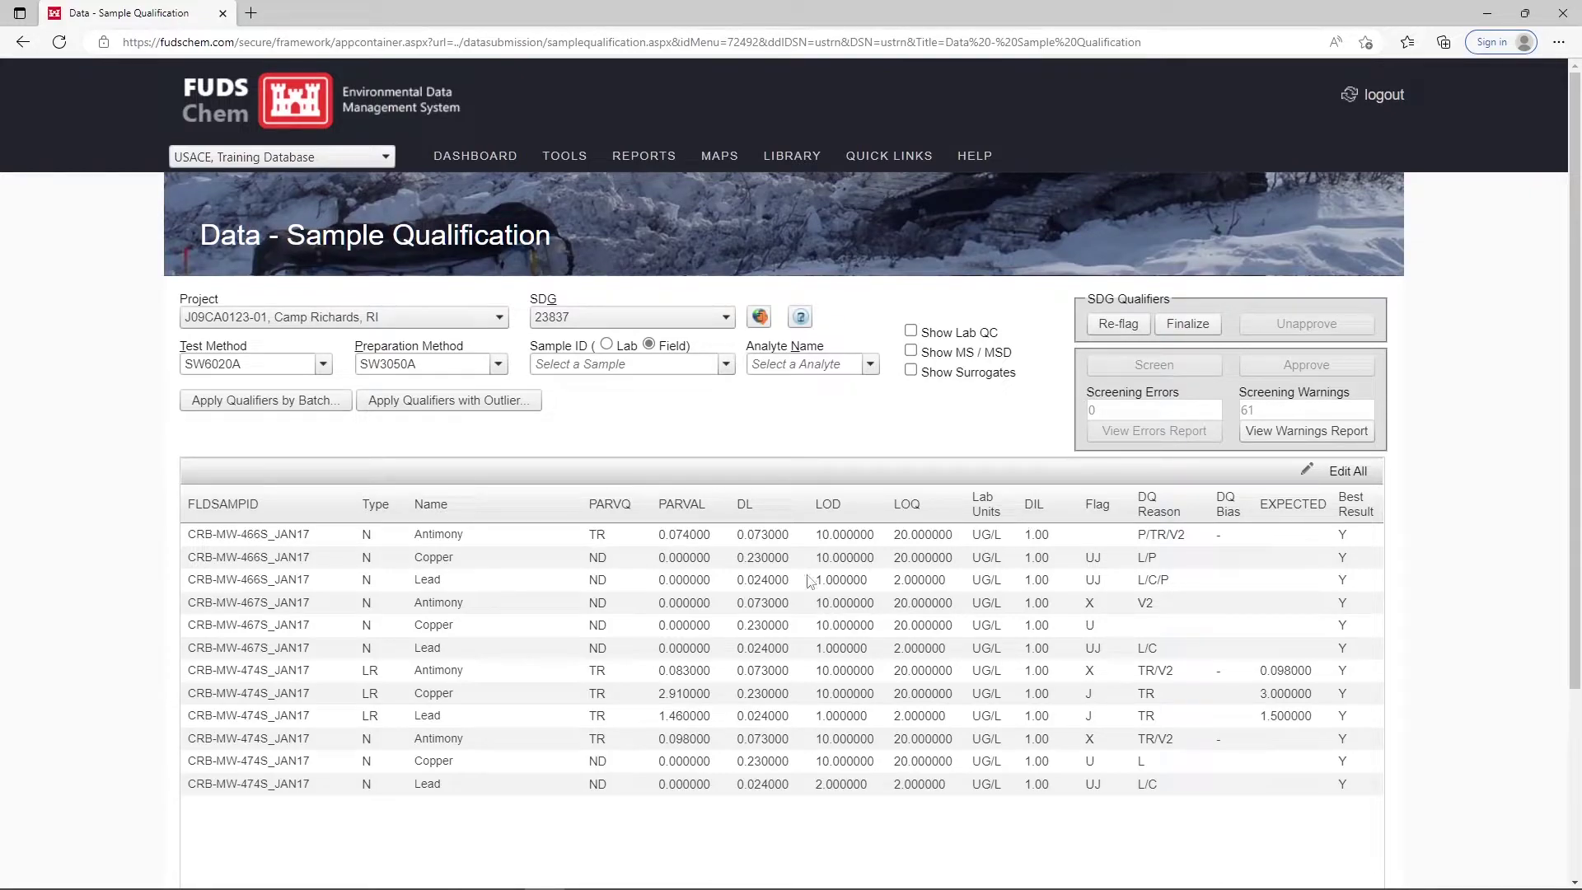
Sort the results by analyte name and finalize the qualifiers for SDG 23837.
{"action": "left_click", "coordinate": [429, 506]}
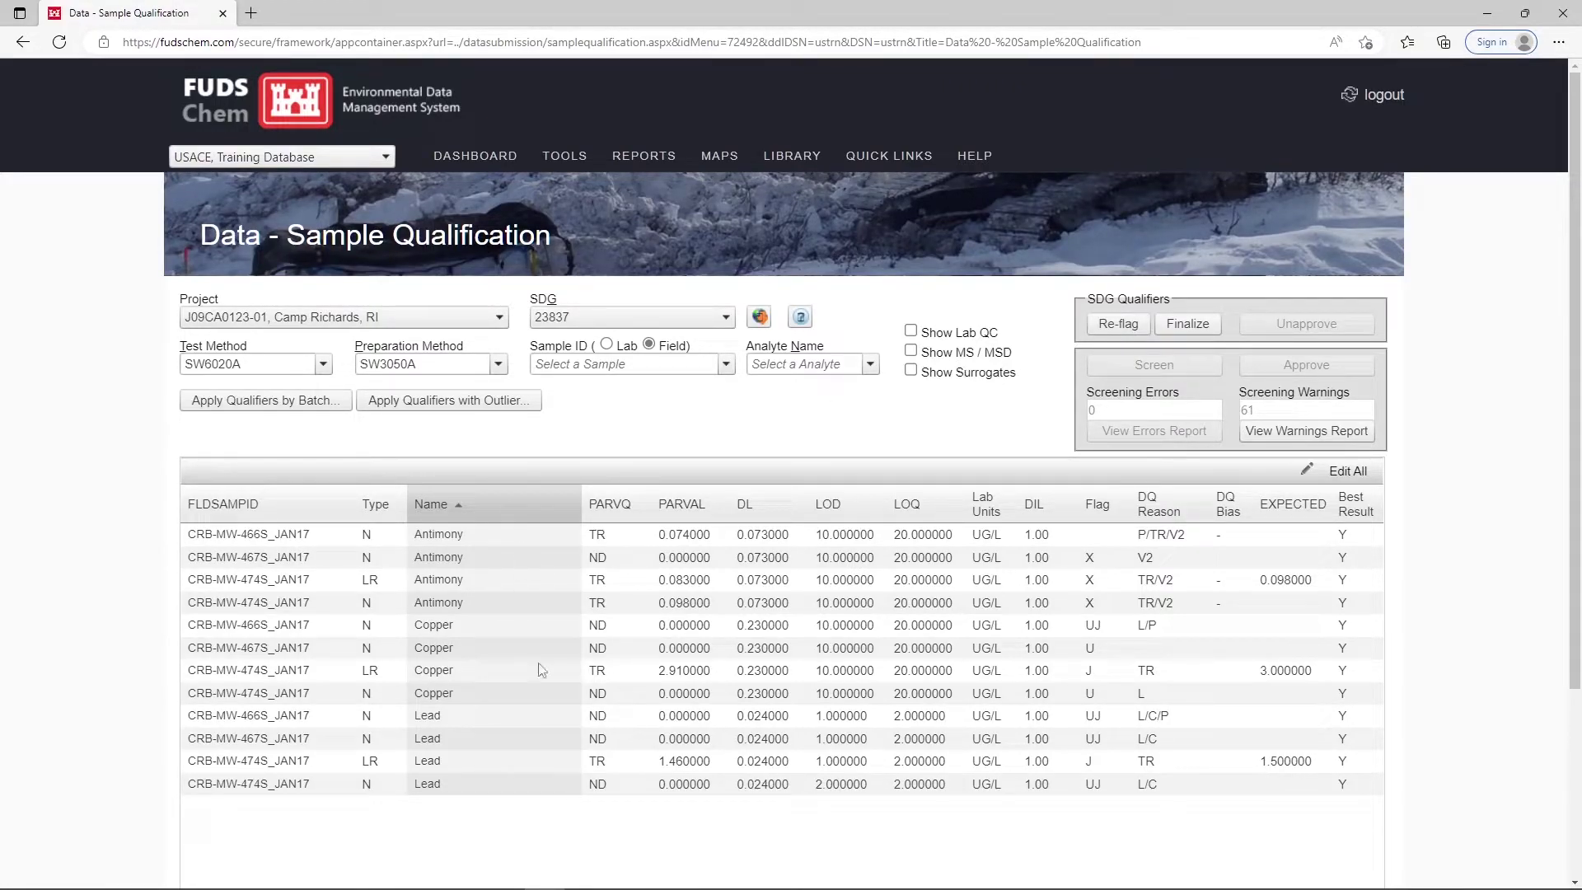
{"action": "left_click", "coordinate": [1190, 325]}
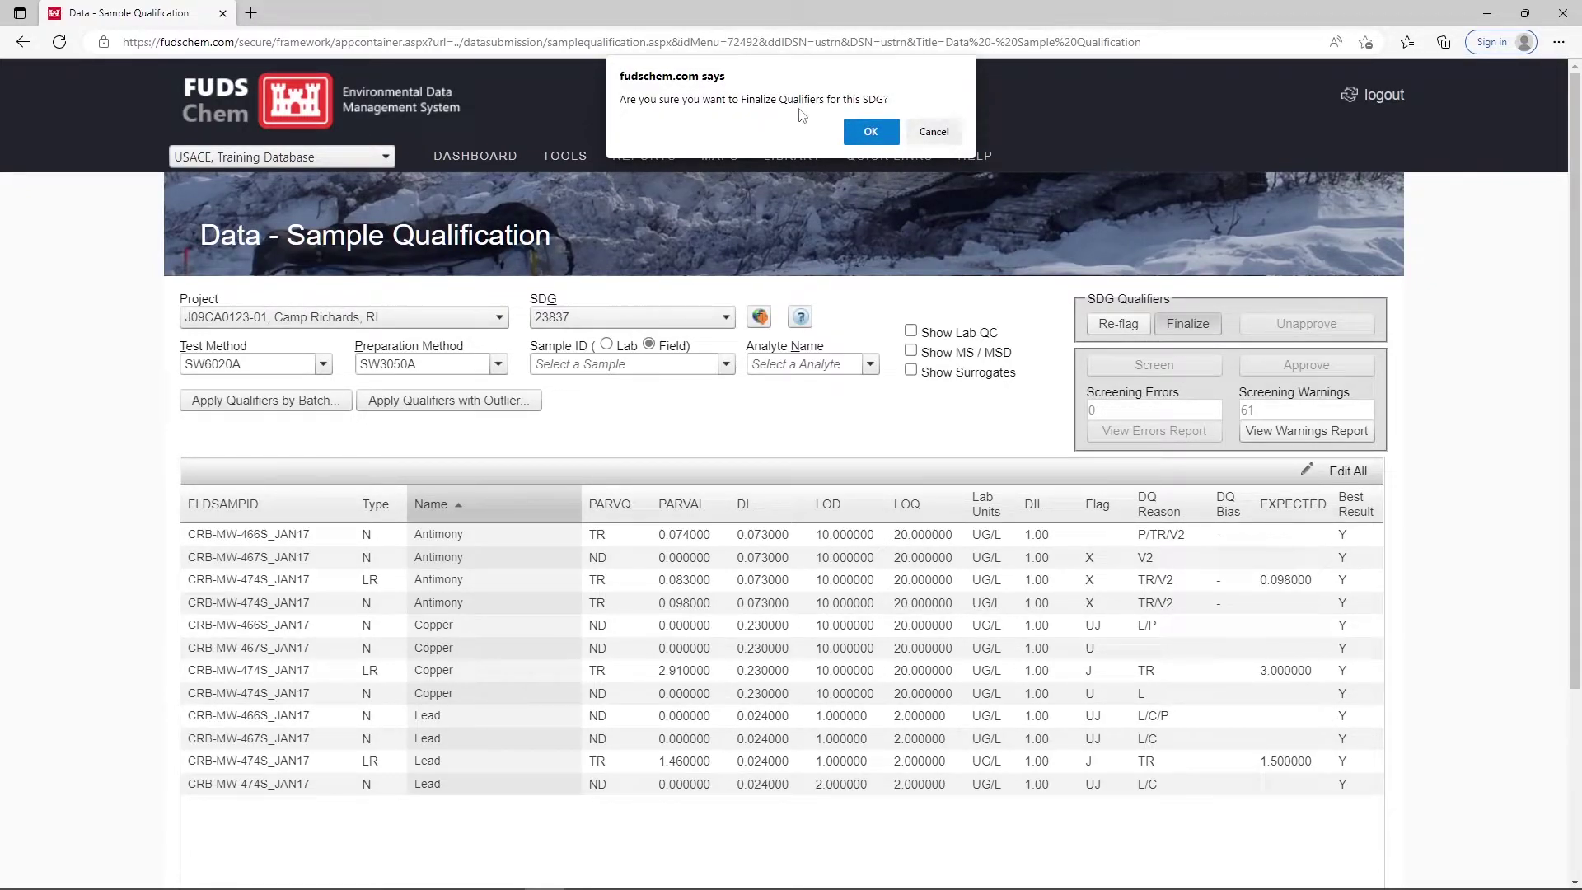
{"action": "left_click", "coordinate": [863, 131]}
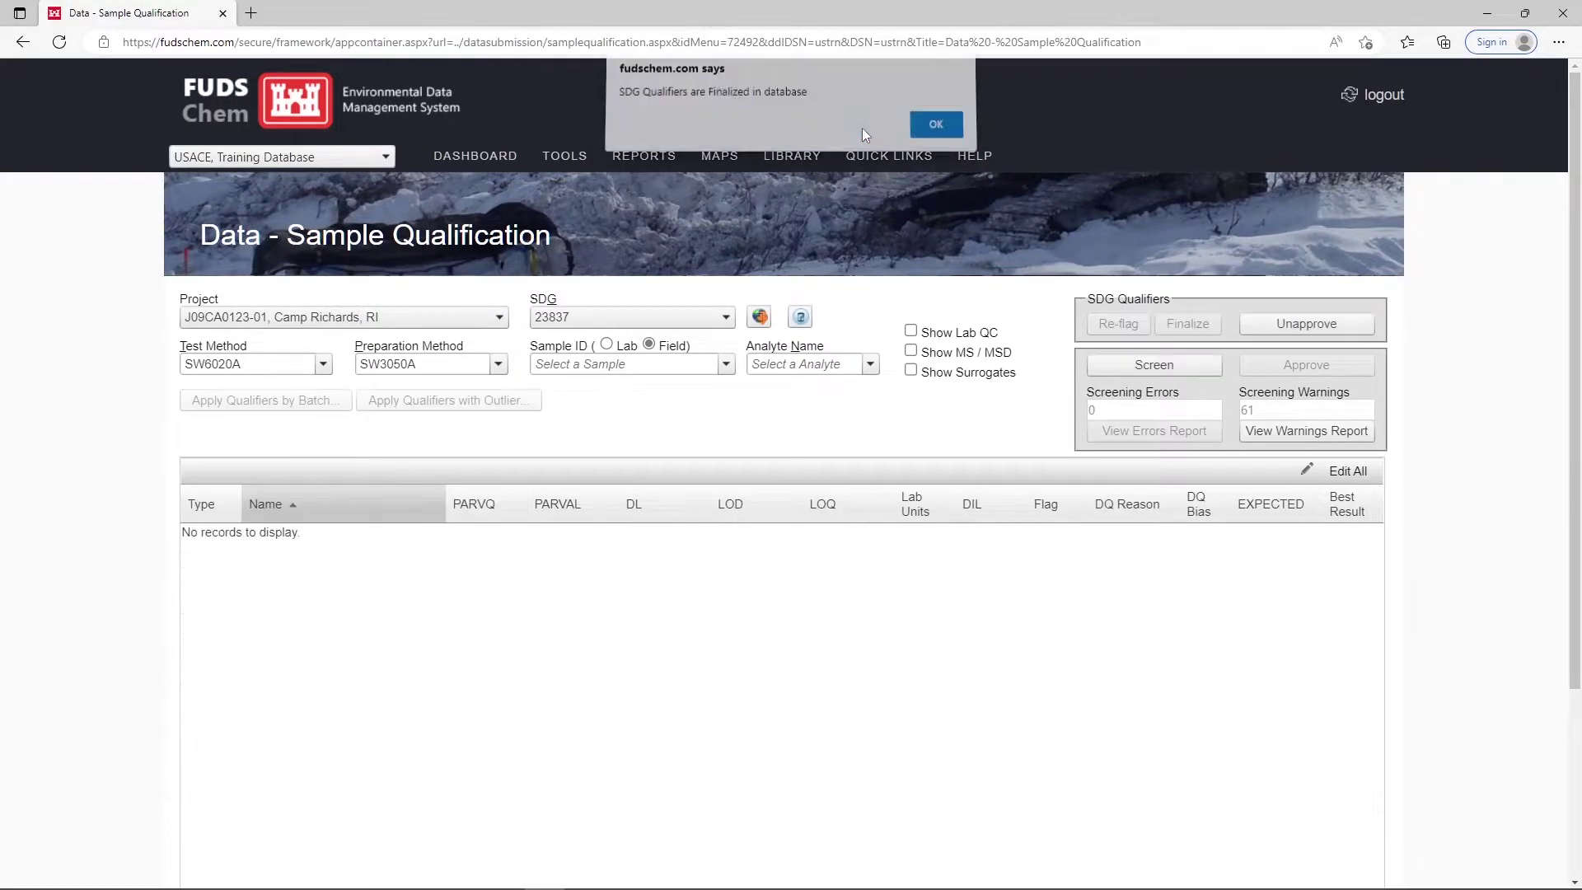
{"action": "left_click", "coordinate": [926, 131]}
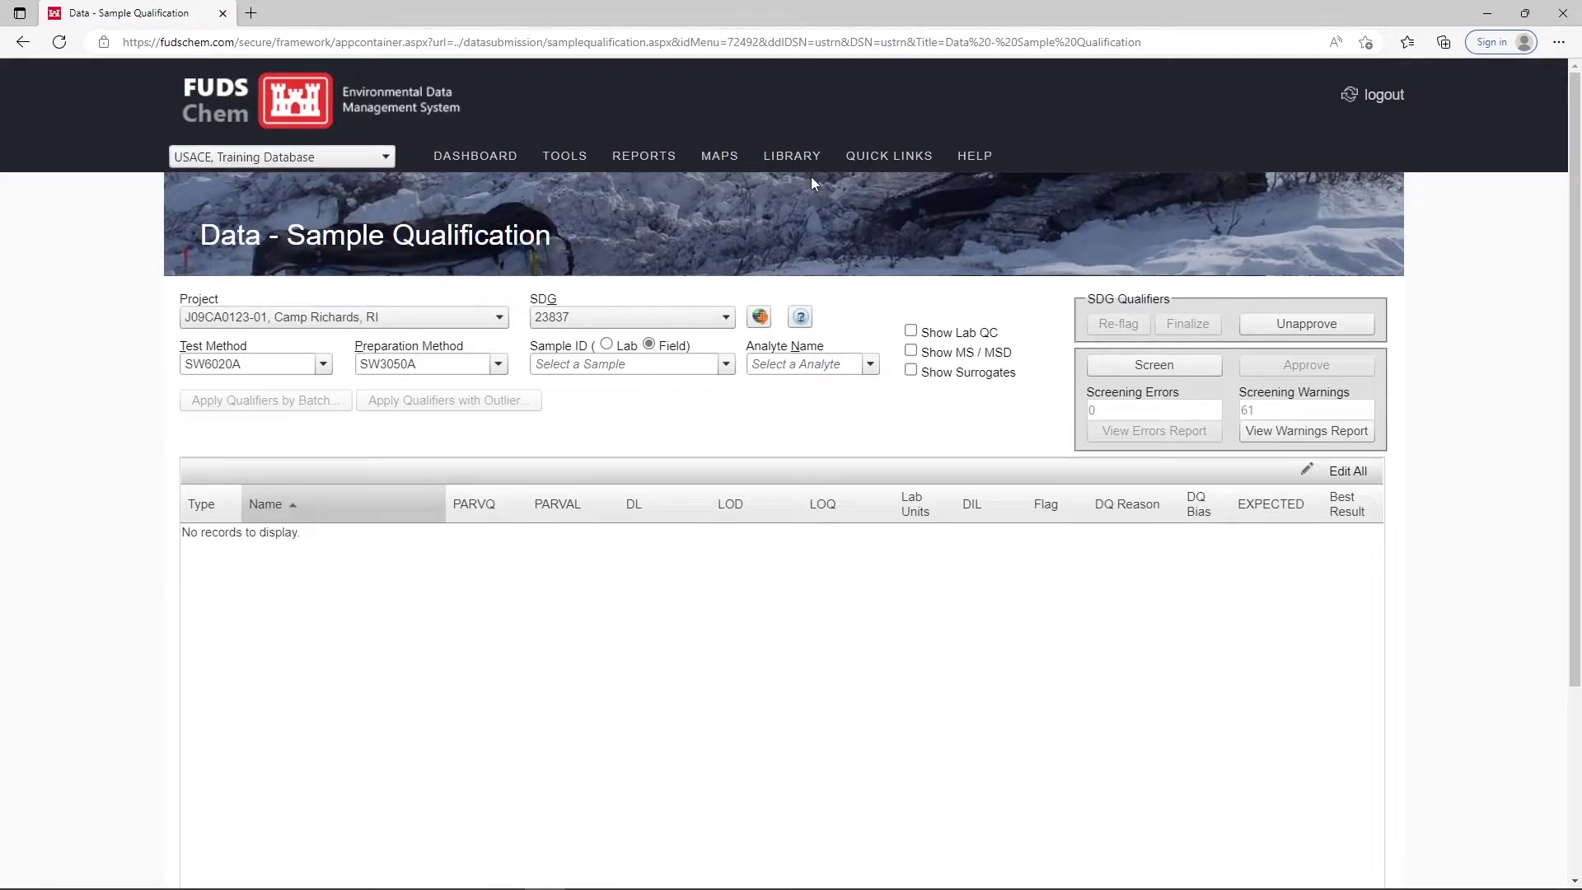
{"action": "mouse_move", "coordinate": [564, 156]}
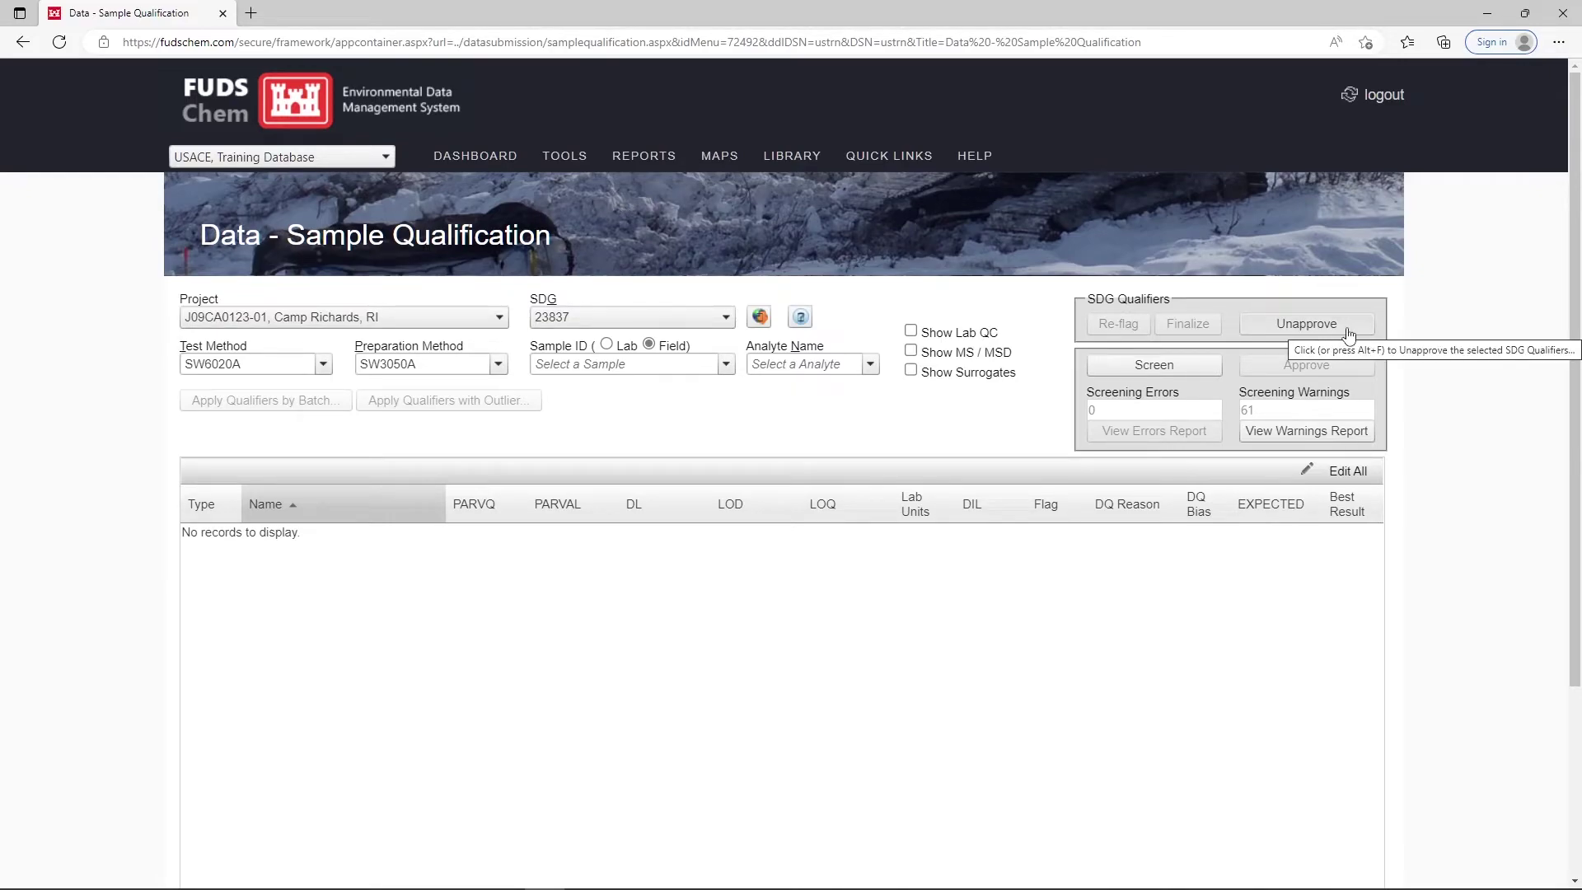
{"action": "left_click", "coordinate": [1307, 324]}
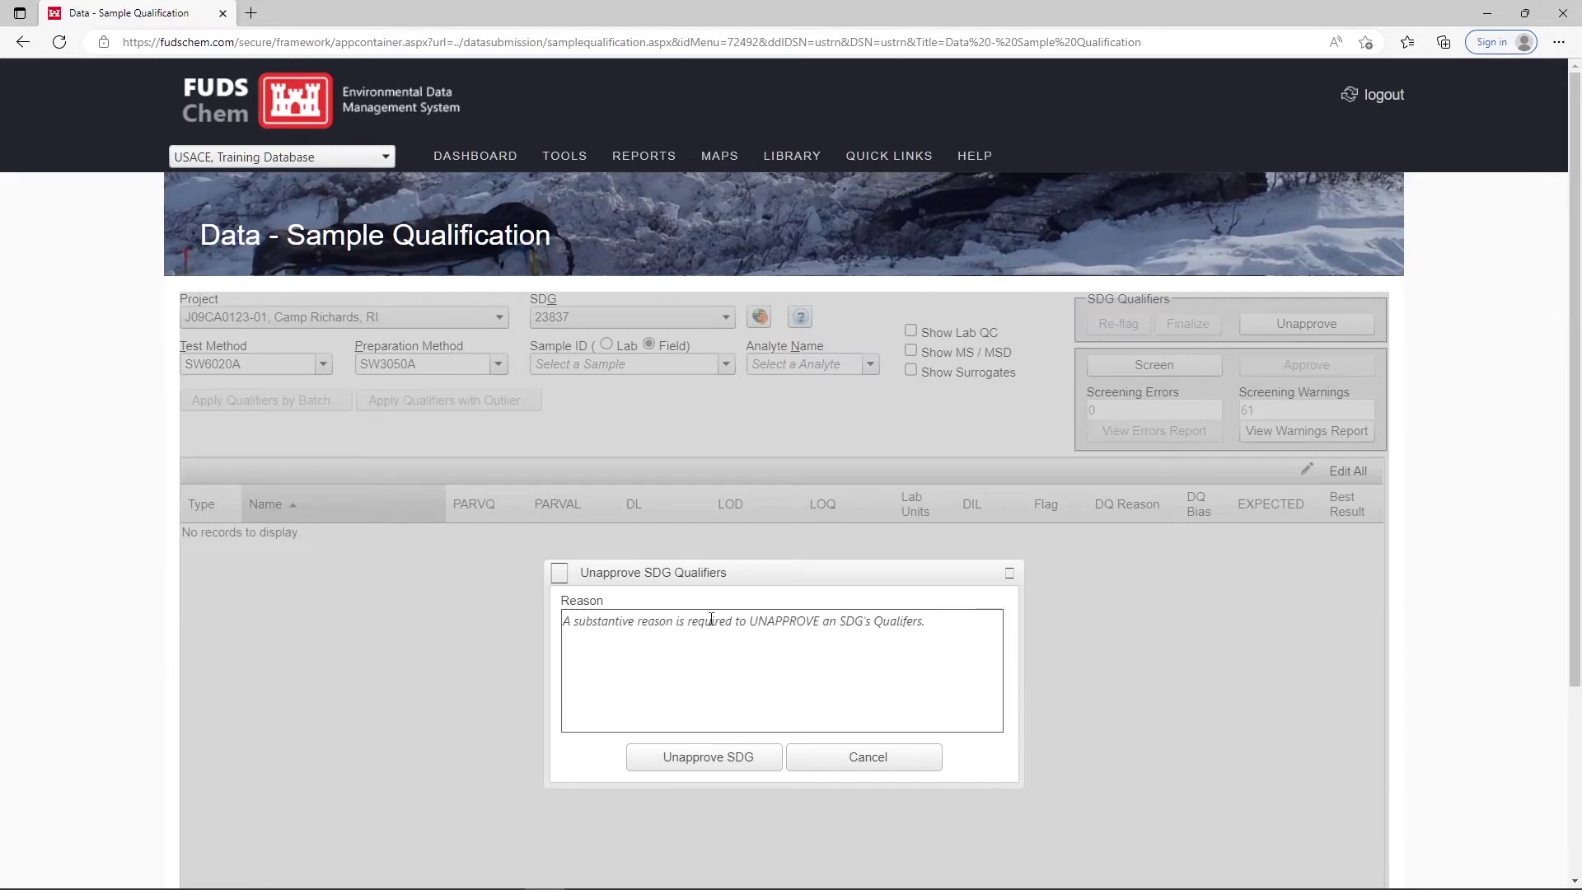
{"action": "left_click", "coordinate": [685, 640]}
{"action": "left_click", "coordinate": [857, 762]}
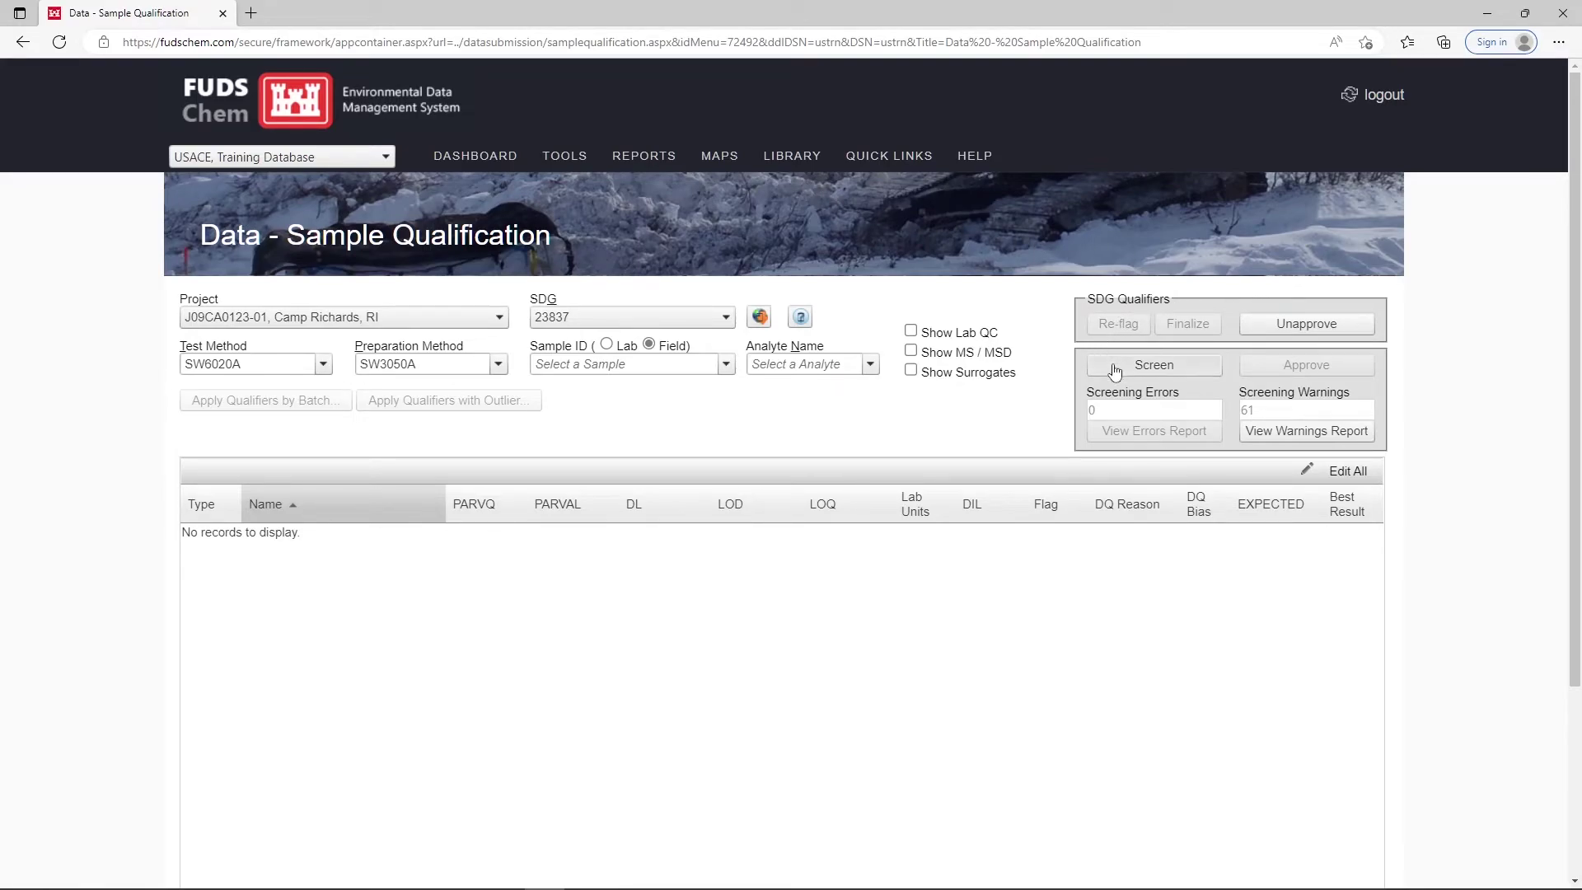
Screen SDG 23837 and dismiss the completion message.
{"action": "left_click", "coordinate": [1195, 374]}
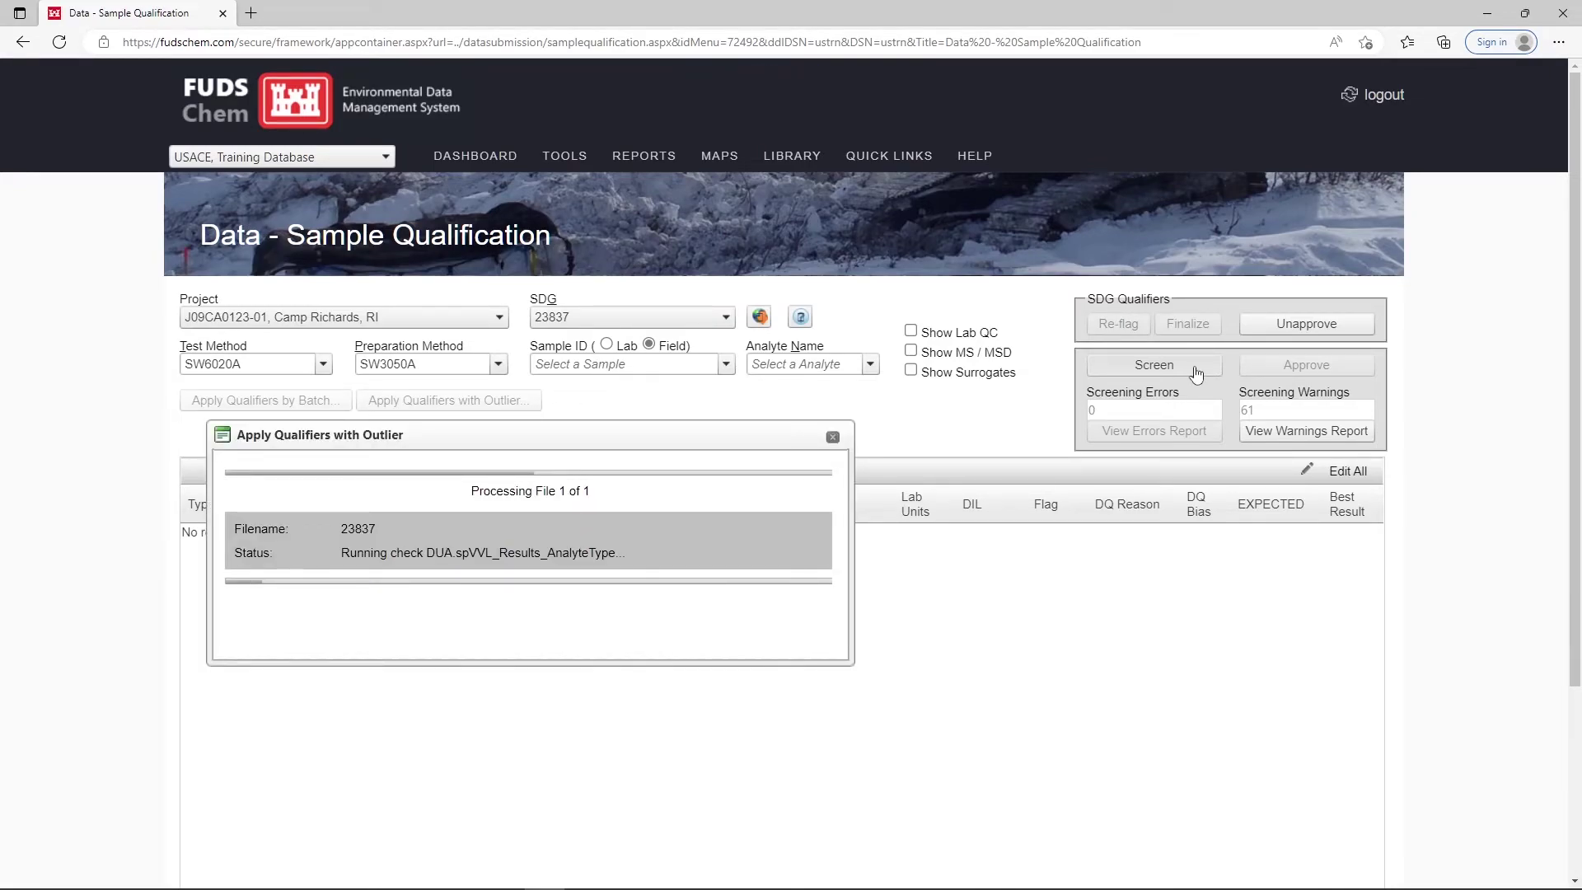
{"action": "left_click", "coordinate": [936, 124]}
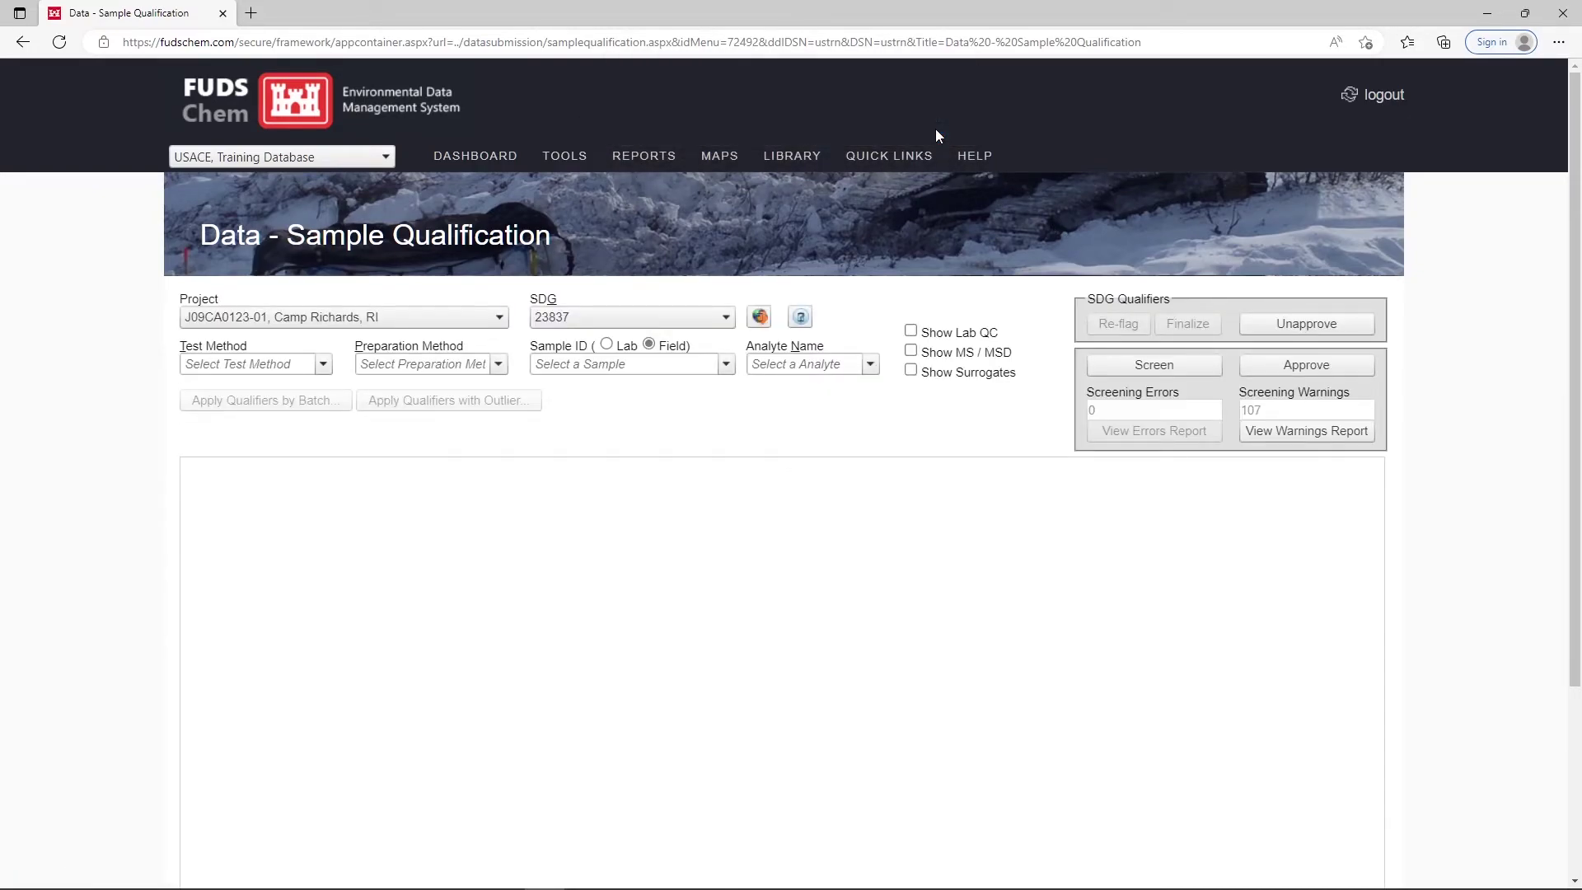